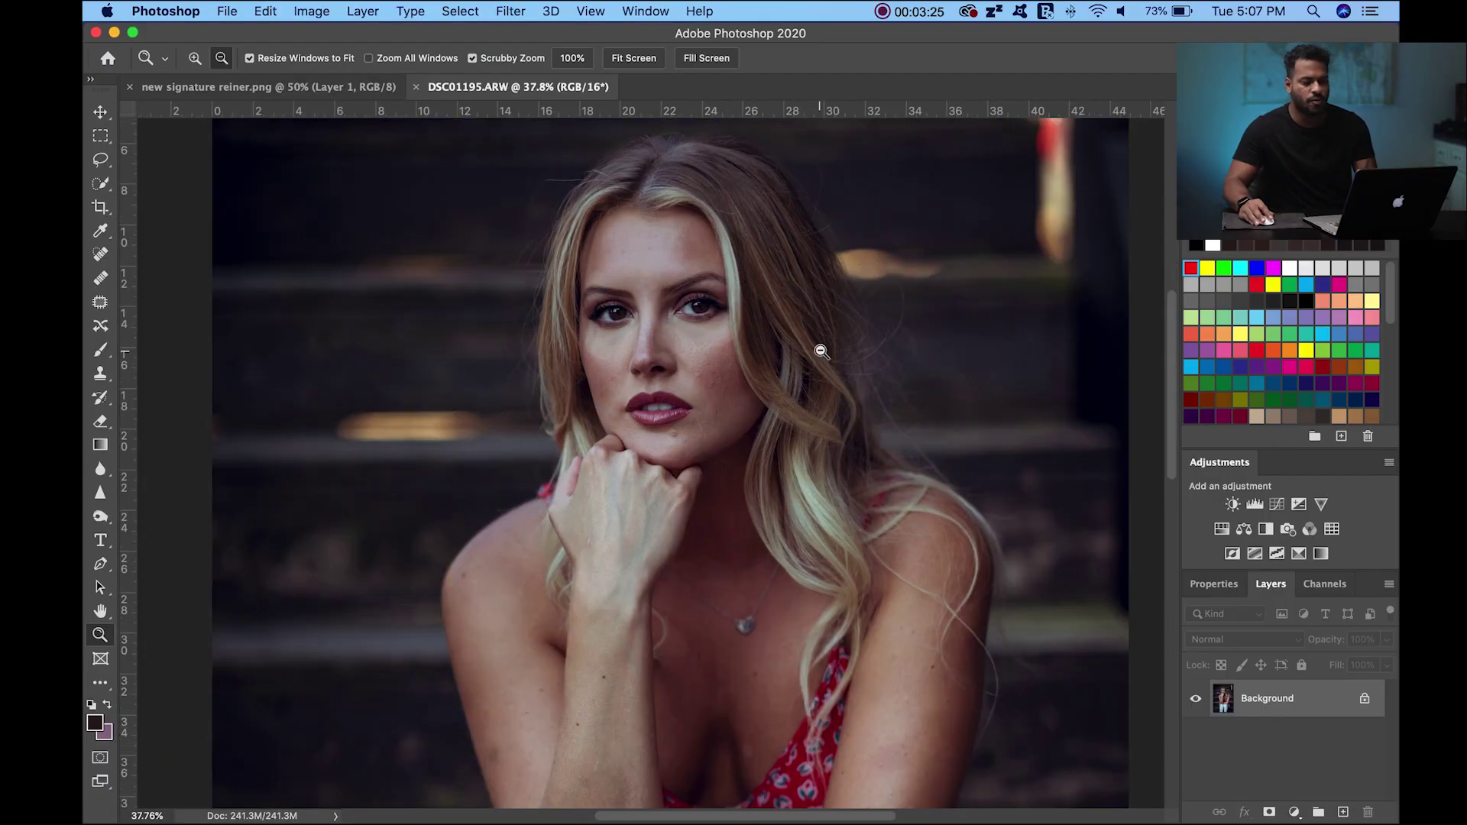
- Inspect the facial skin up close, from the forehead down to the lips and chin
left_click_drag(711, 325, 756, 382)
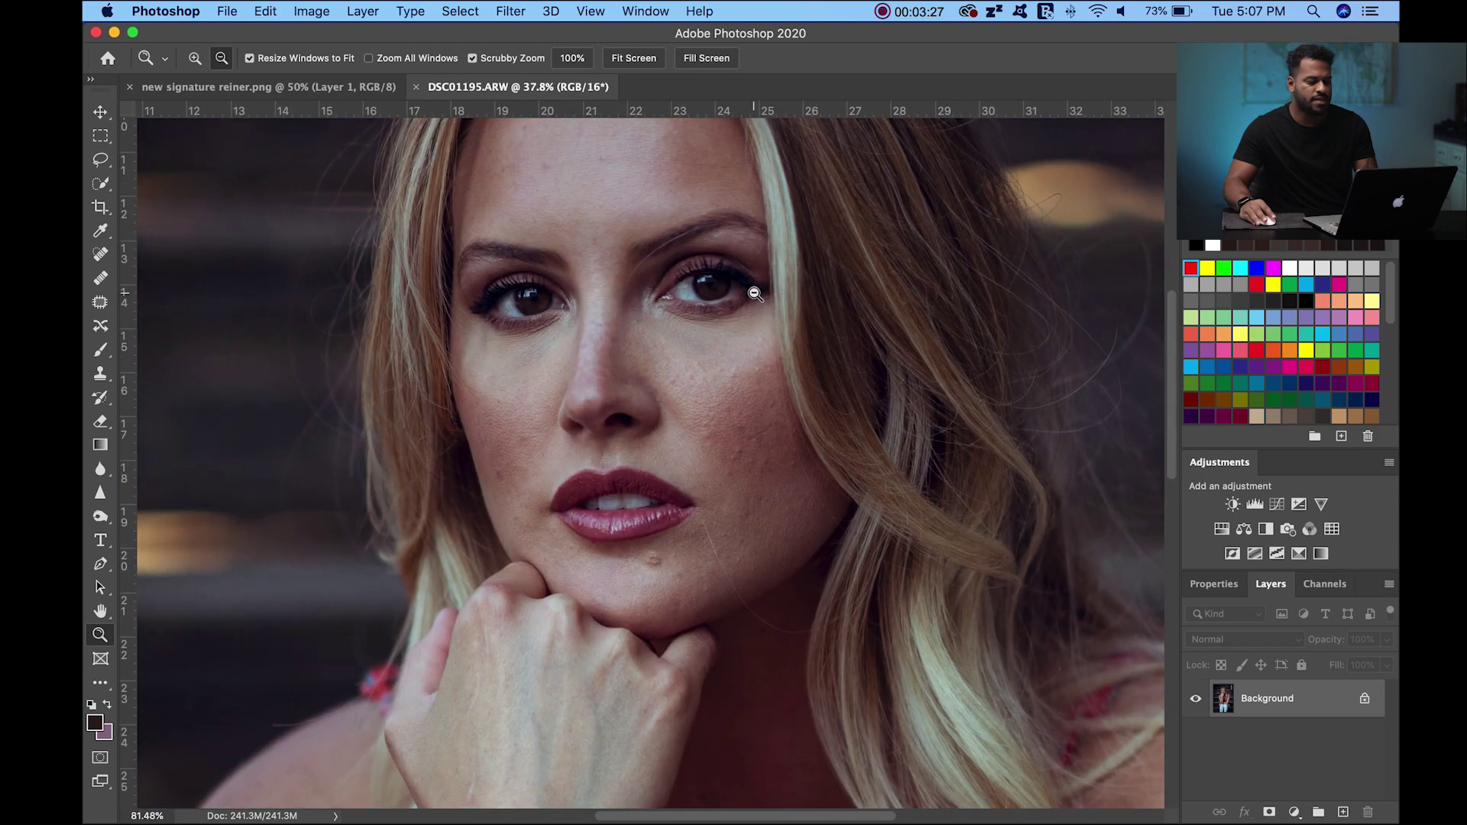
scroll(768, 432, "up", 5)
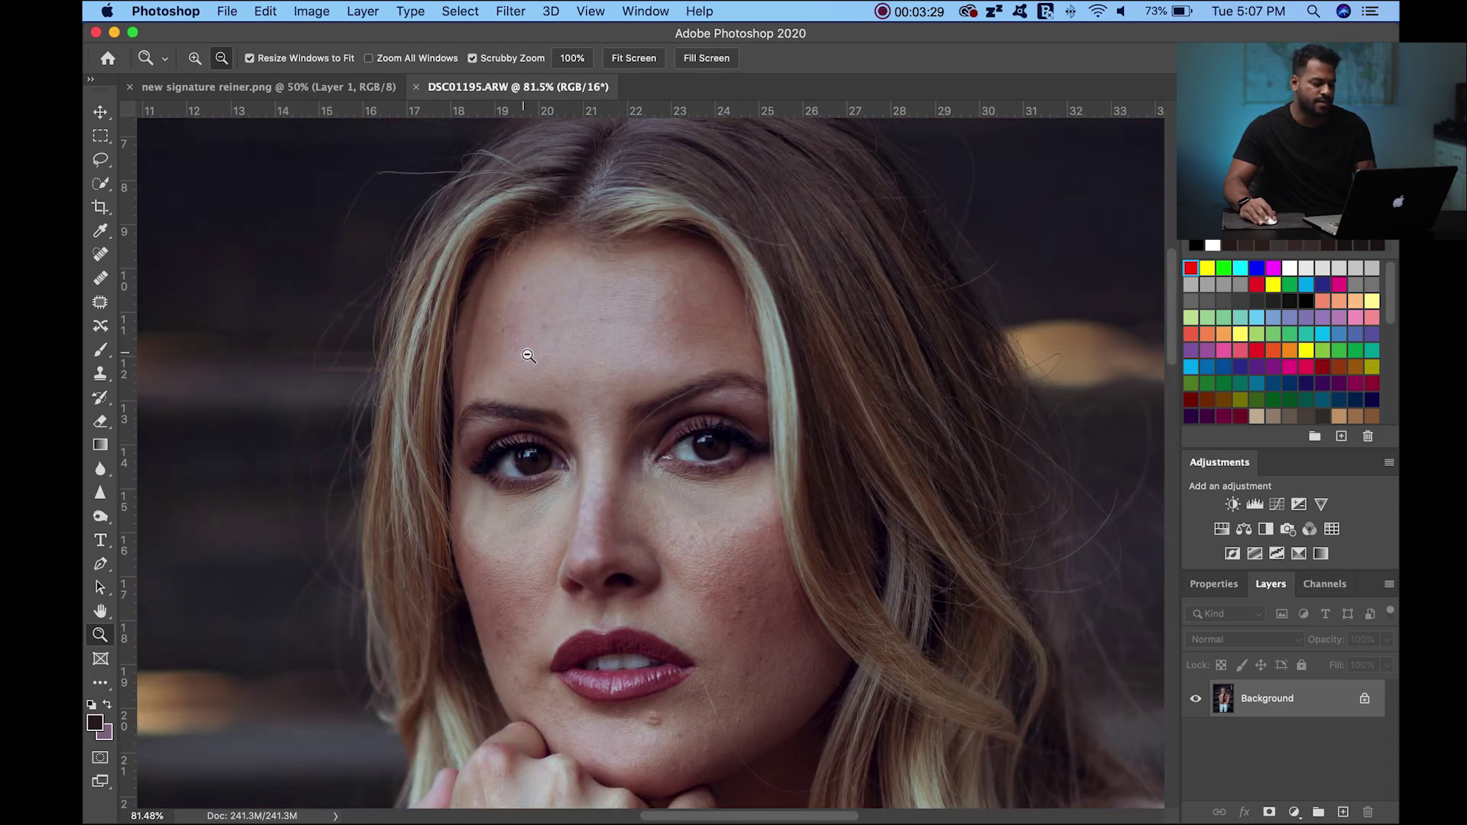
left_click_drag(527, 356, 592, 344)
scroll(794, 531, "down", 4)
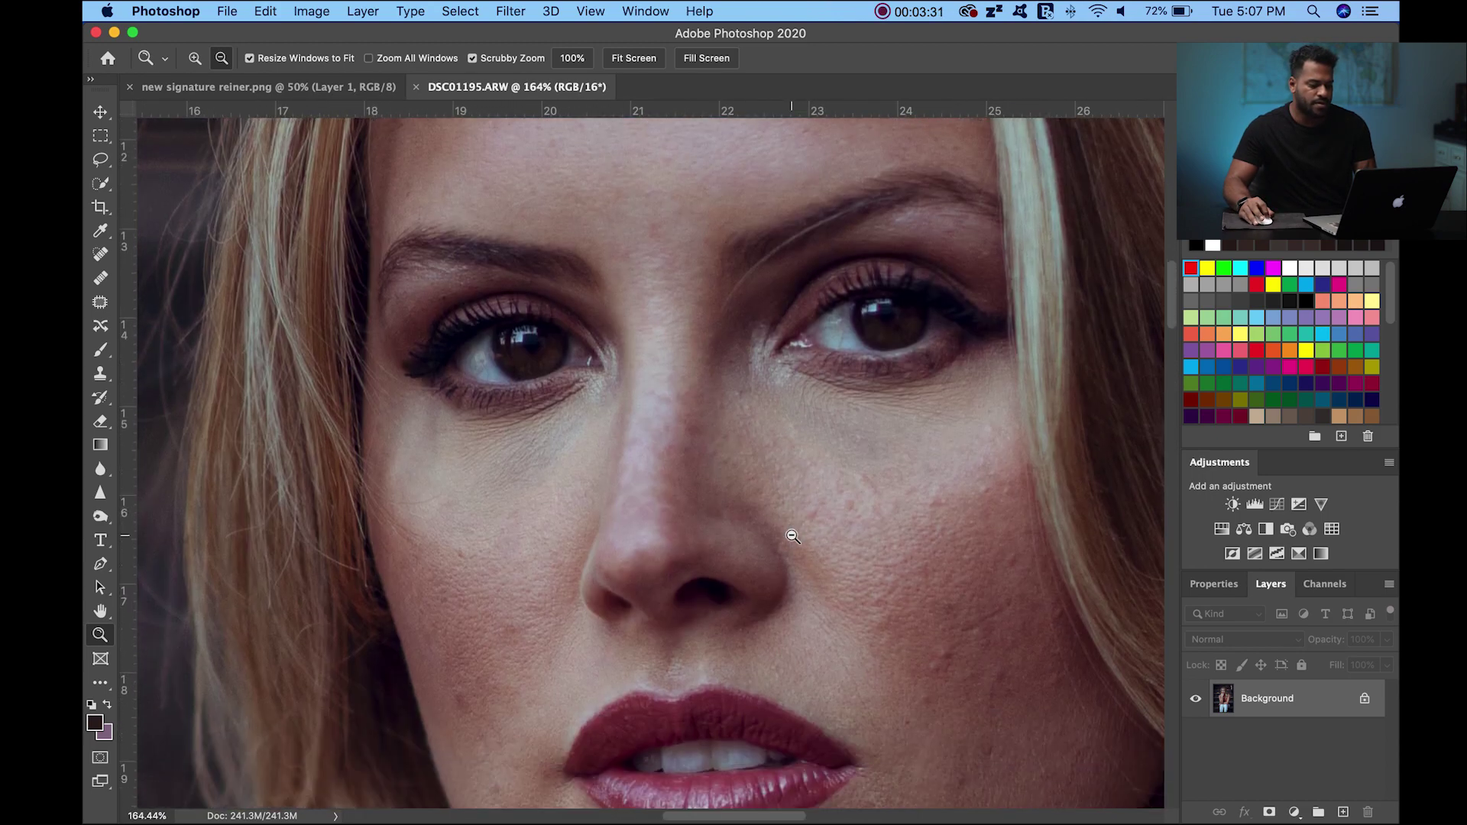
scroll(792, 536, "down", 2)
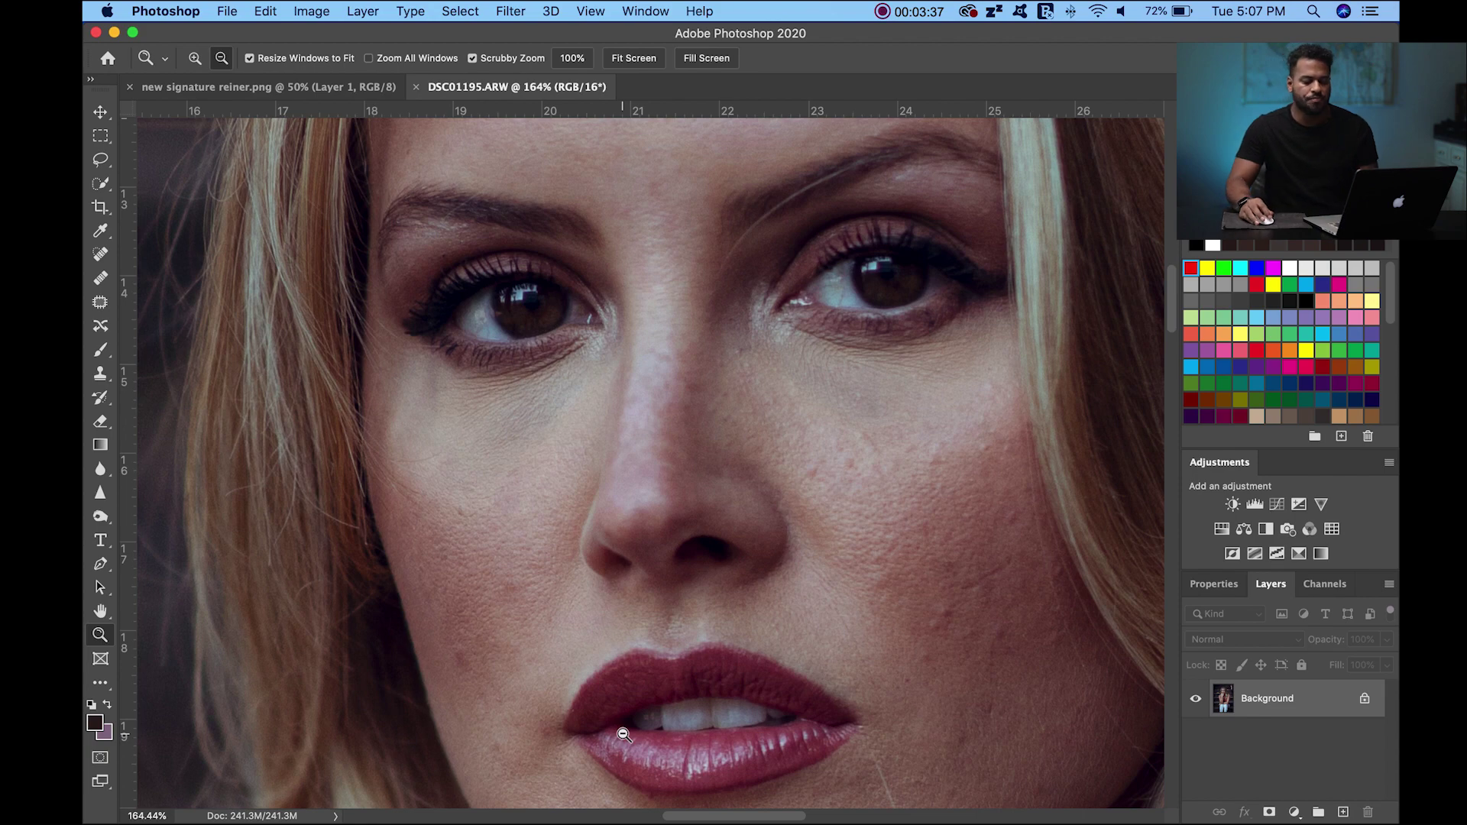
left_click_drag(835, 482, 770, 527)
scroll(978, 602, "right", 4)
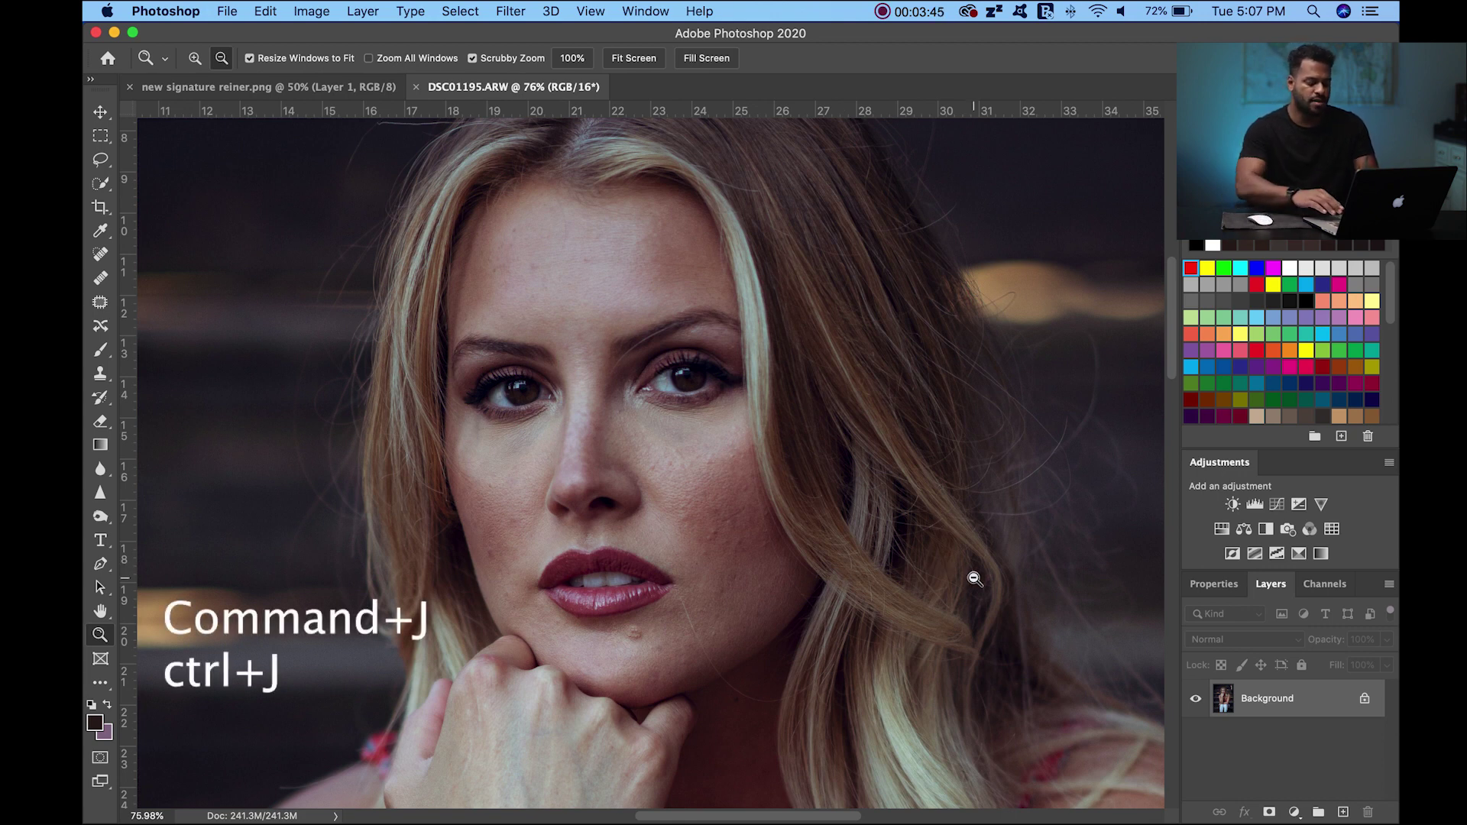
- Create two stacked copies of the Background layer and hide the original Background
key("super+j")
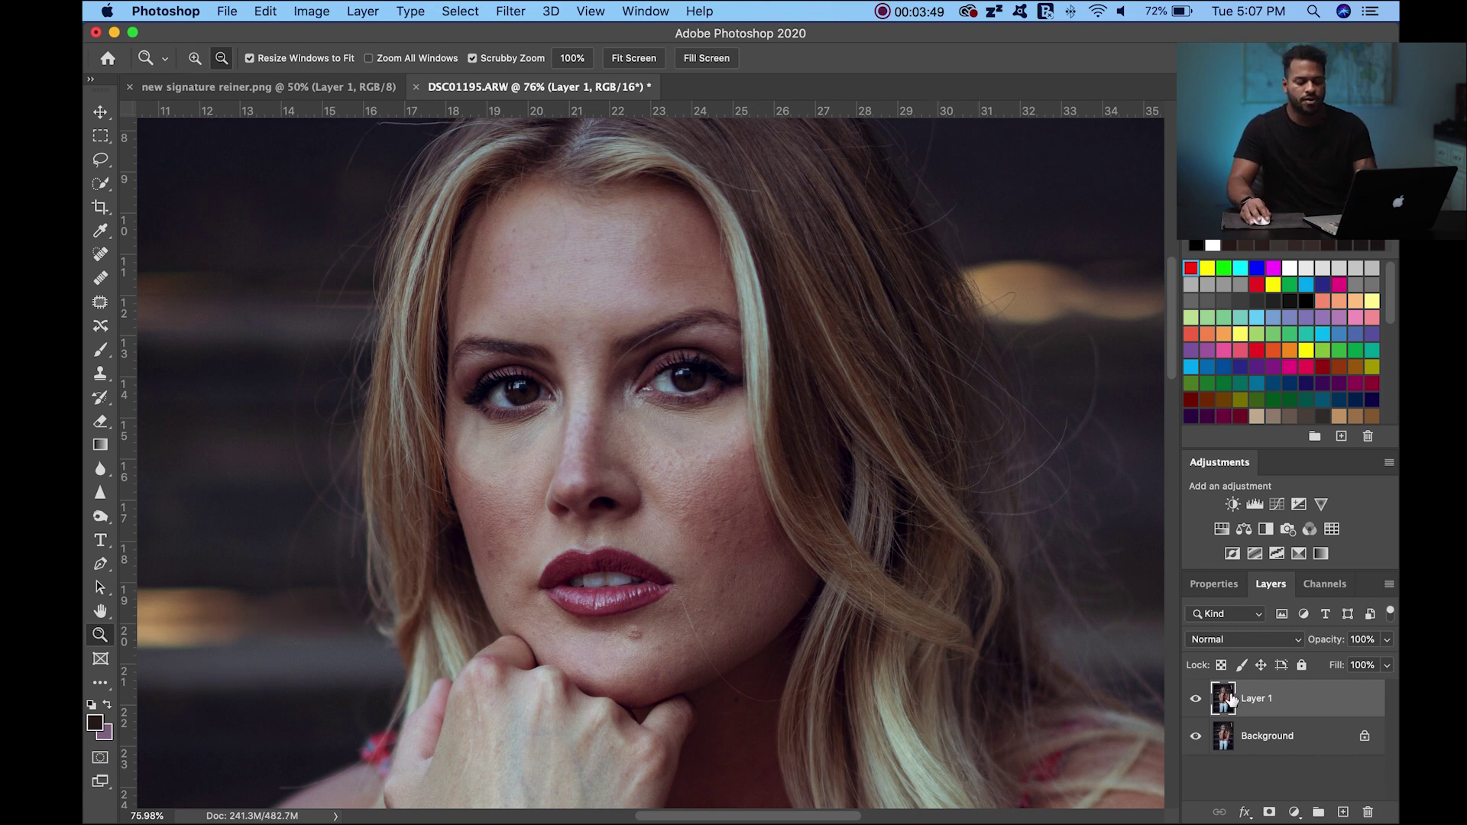
left_click_drag(1281, 698, 1346, 814)
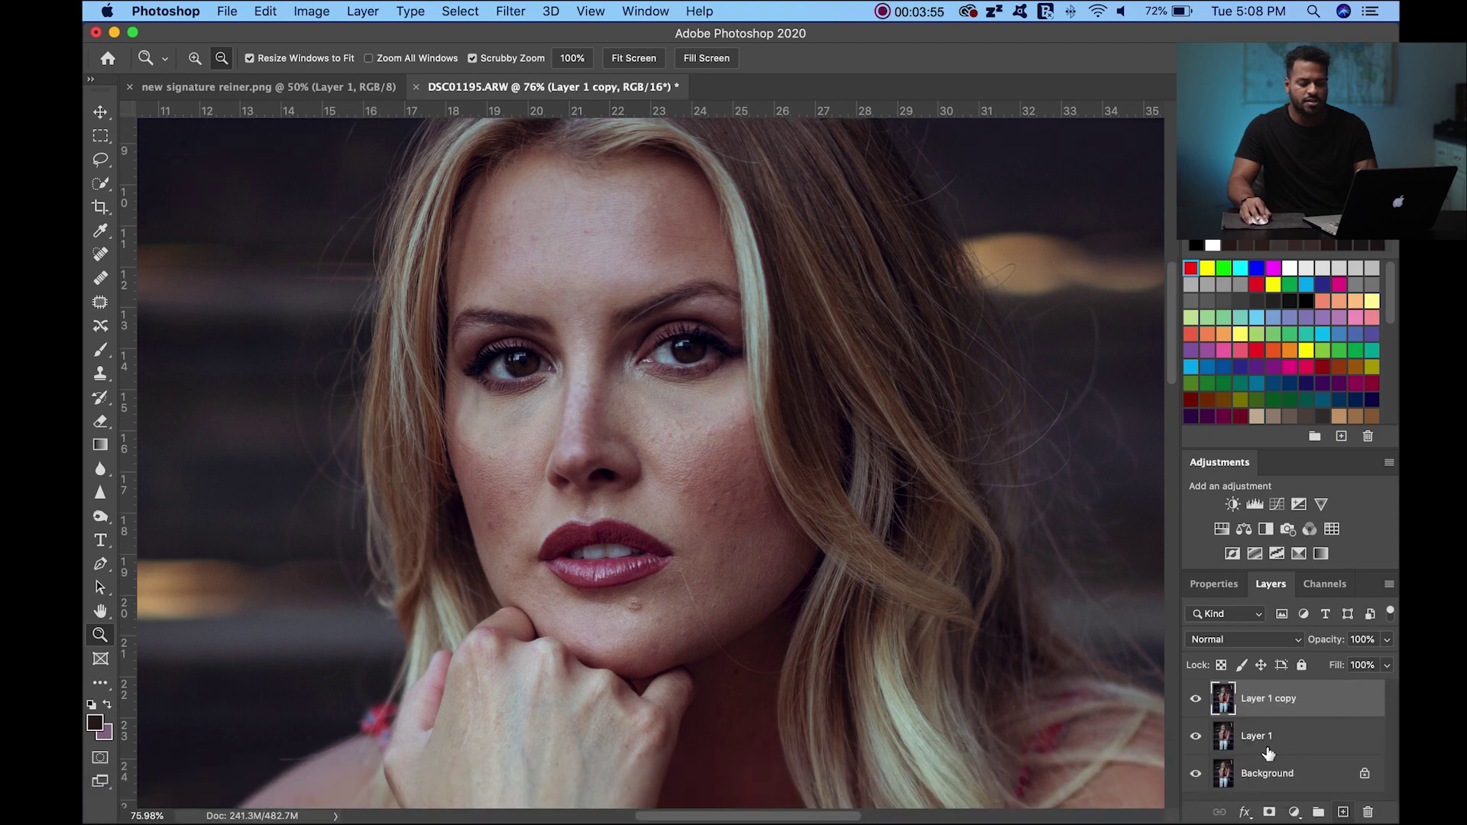
left_click_drag(679, 464, 611, 488)
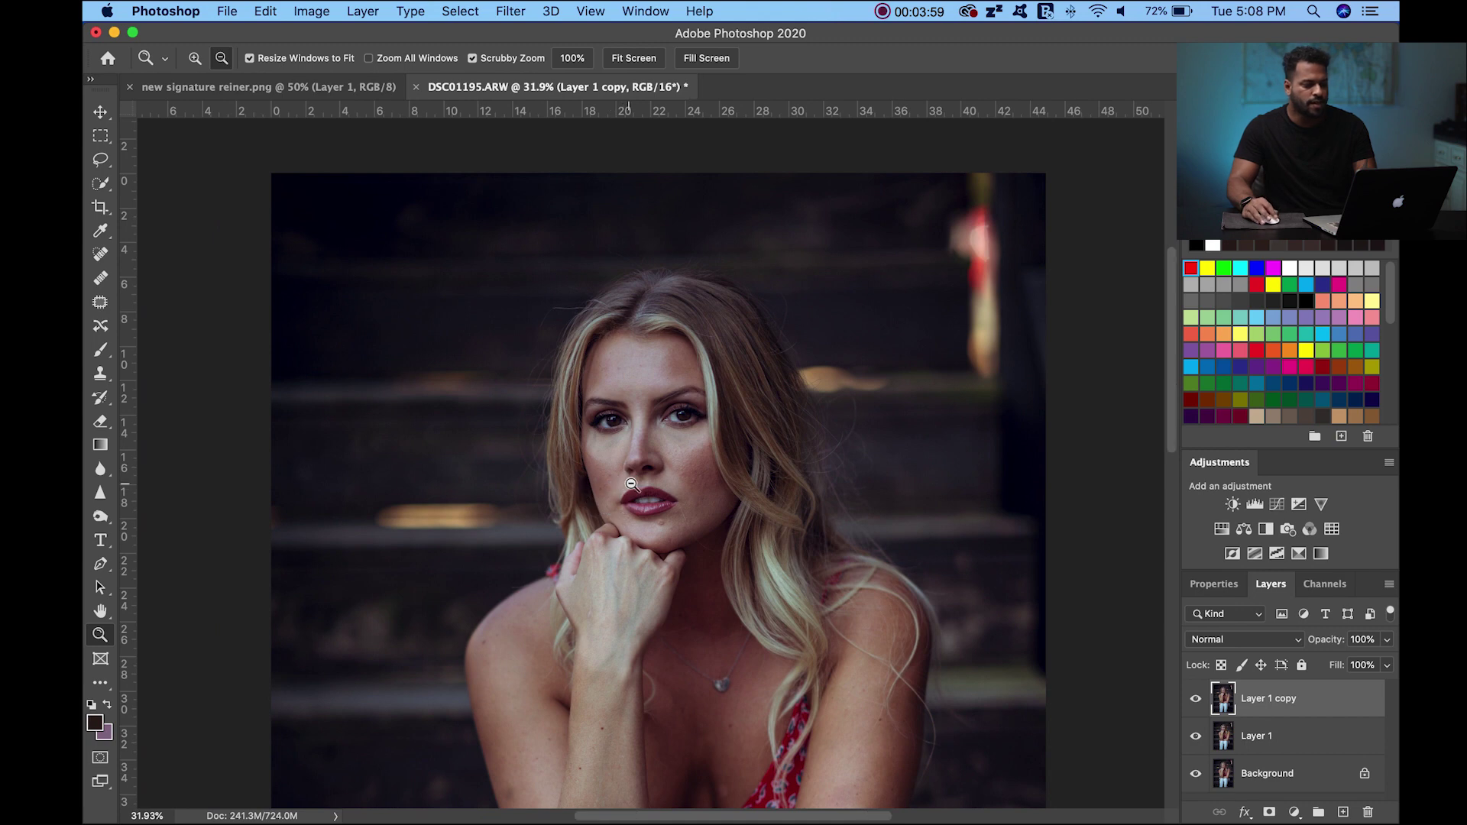
left_click_drag(692, 514, 714, 498)
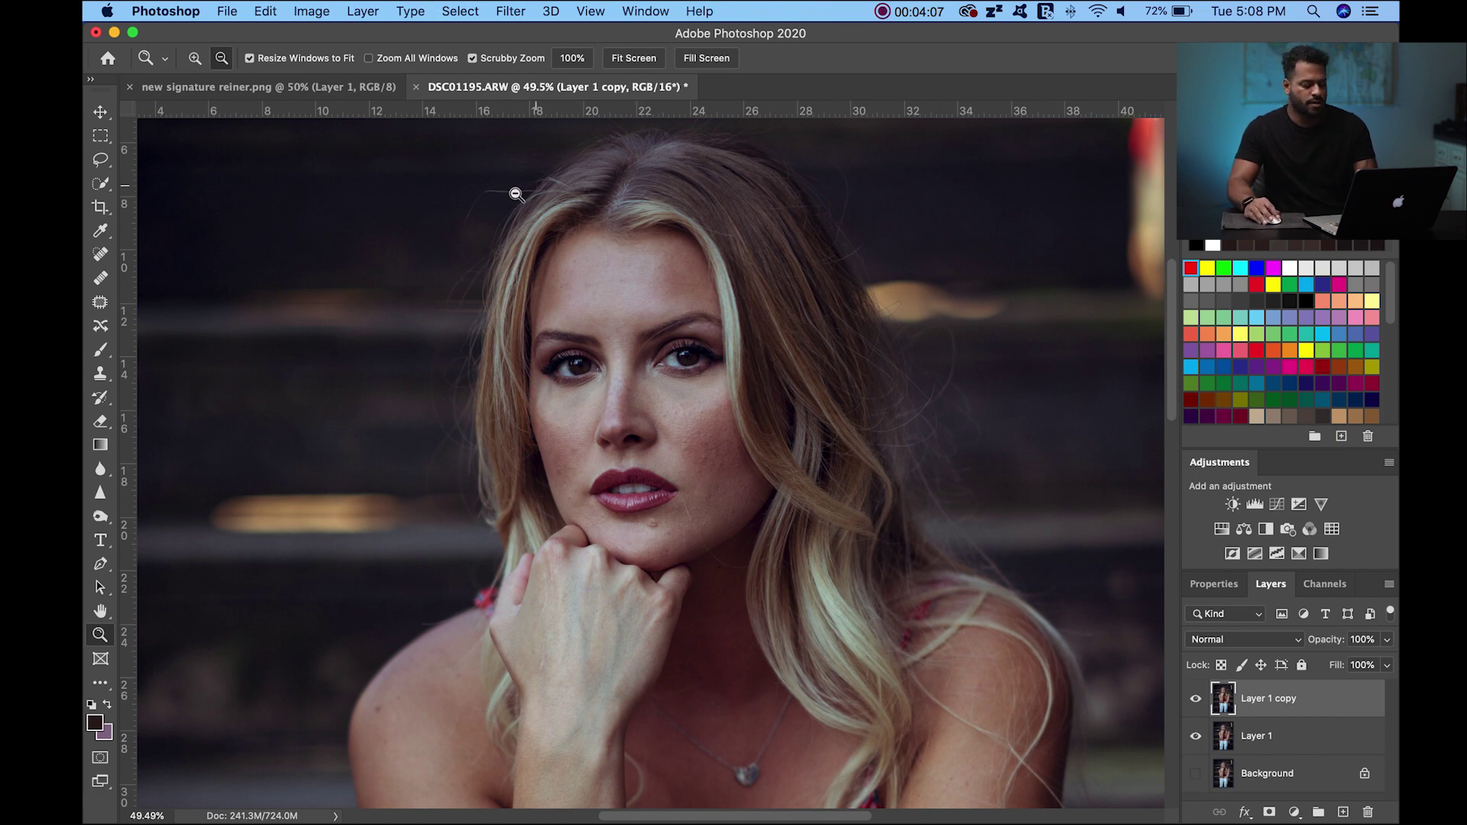
- Using the Patch tool in Source mode, replace the blemishes on the centre and right side of the forehead with nearby clean skin
left_click_drag(614, 362, 704, 664)
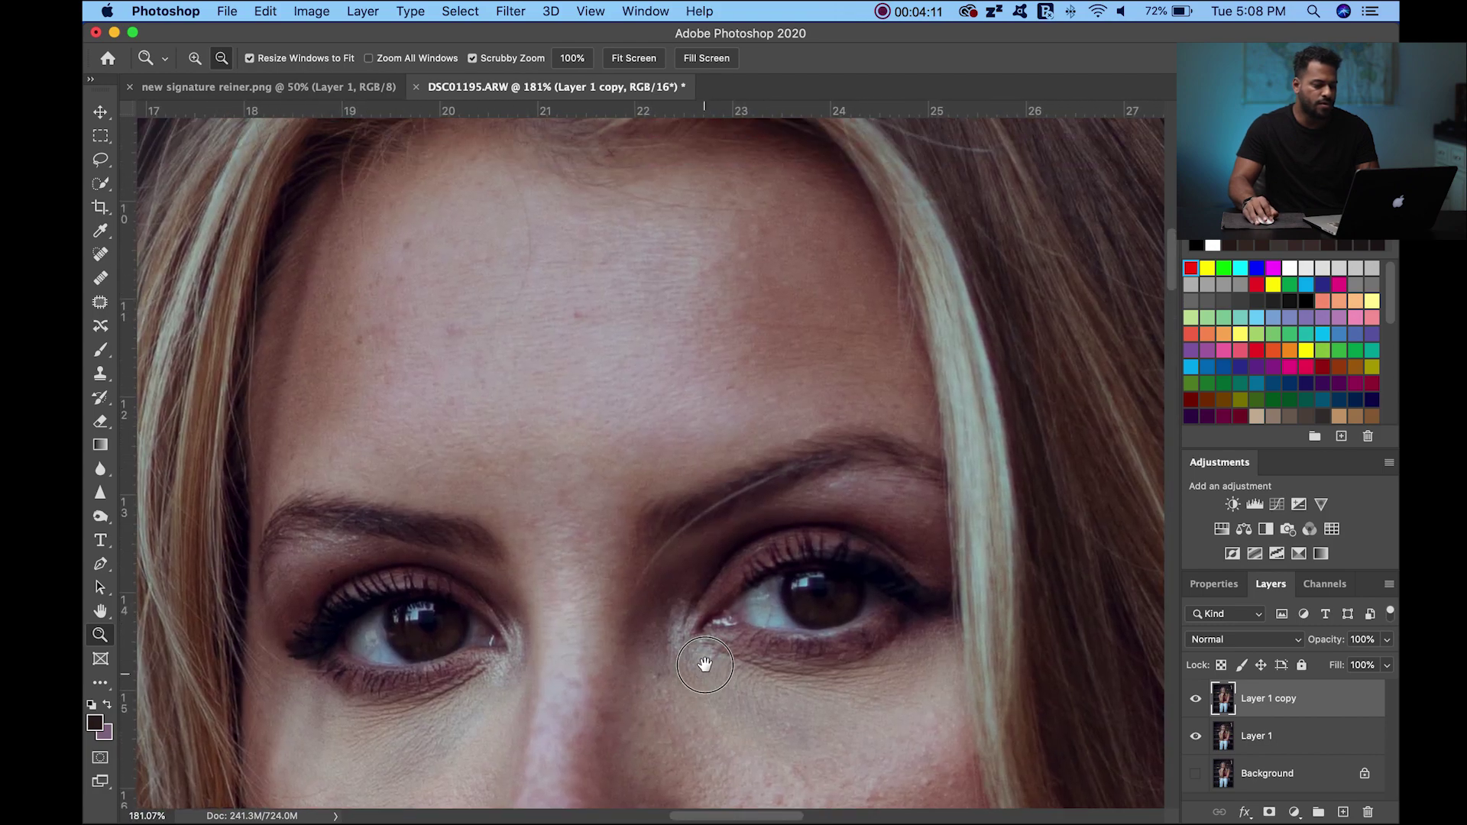
left_click_drag(447, 370, 475, 337)
left_click_drag(533, 389, 528, 462)
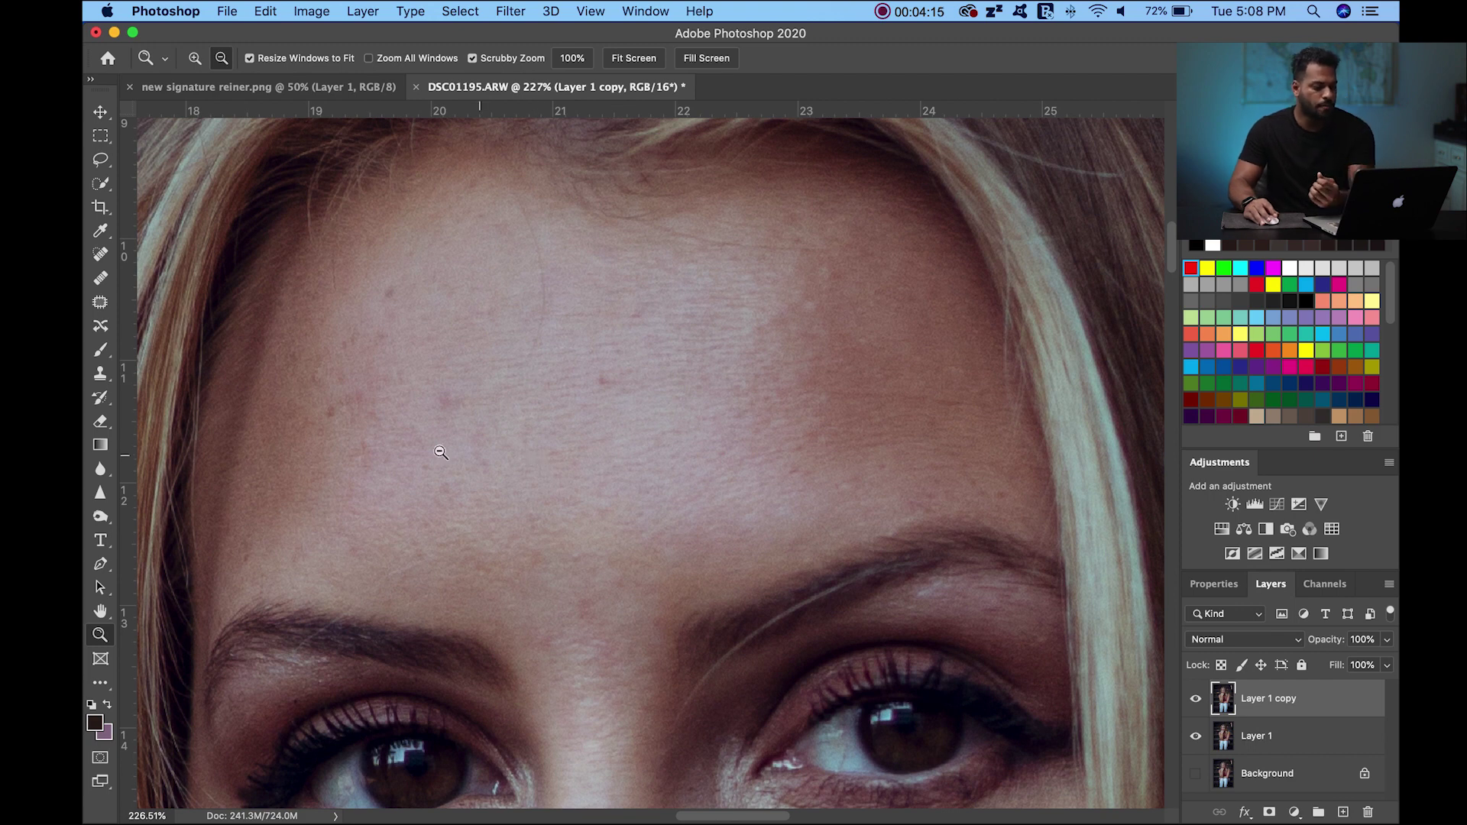
scroll(95, 309, "right", 2)
left_click(99, 306)
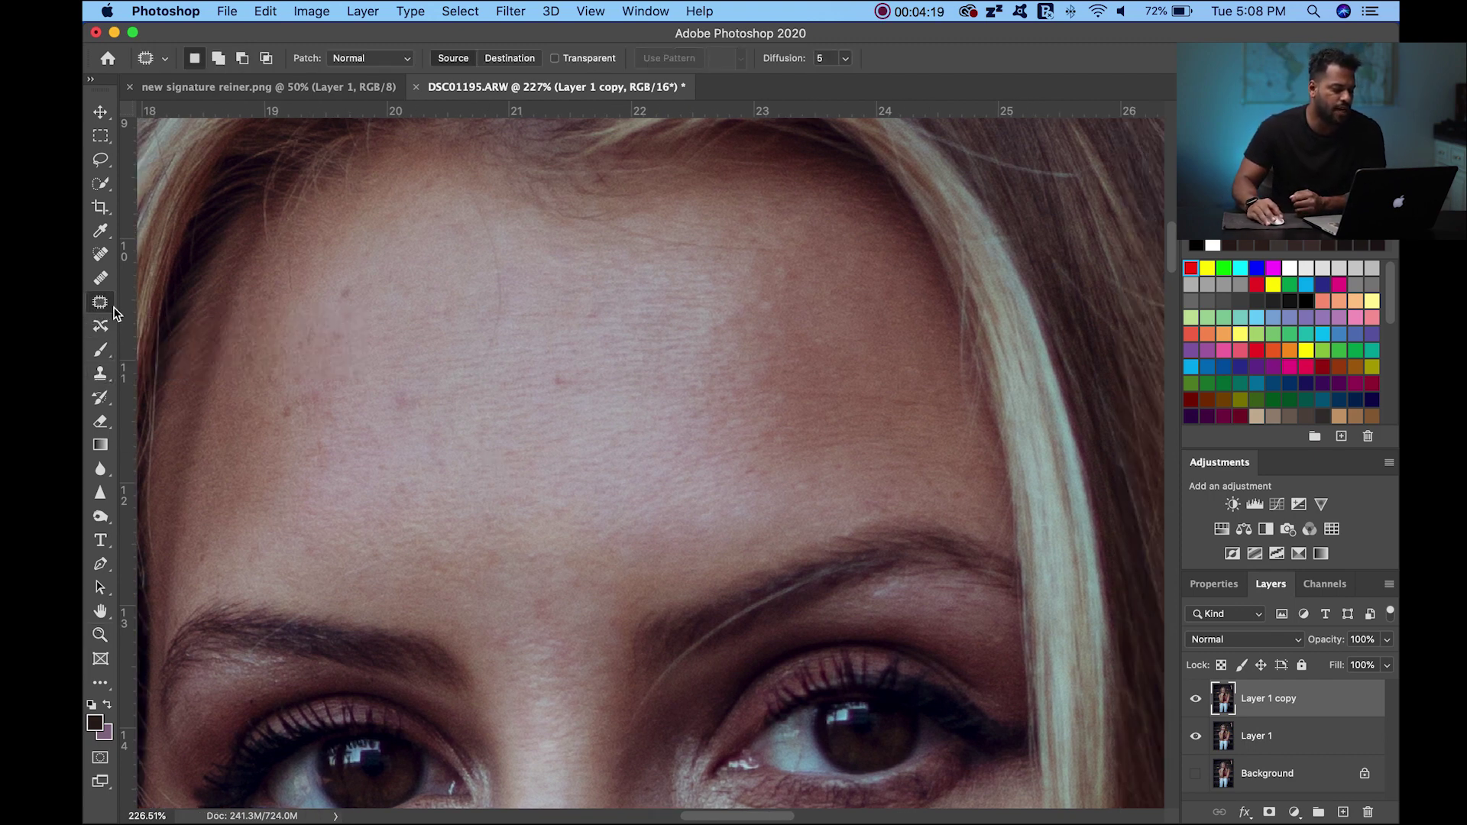
mouse_move(580, 375)
left_mouse_down()
mouse_move(548, 364)
mouse_move(538, 394)
mouse_move(564, 408)
mouse_move(593, 371)
mouse_move(586, 395)
mouse_move(618, 414)
left_mouse_up()
left_click_drag(590, 287, 617, 317)
mouse_move(806, 402)
left_mouse_down()
mouse_move(758, 379)
mouse_move(927, 384)
mouse_move(874, 412)
mouse_move(751, 337)
mouse_move(787, 267)
left_mouse_up()
mouse_move(788, 317)
left_mouse_down()
mouse_move(825, 341)
mouse_move(828, 406)
mouse_move(784, 438)
left_mouse_up()
left_click(787, 382)
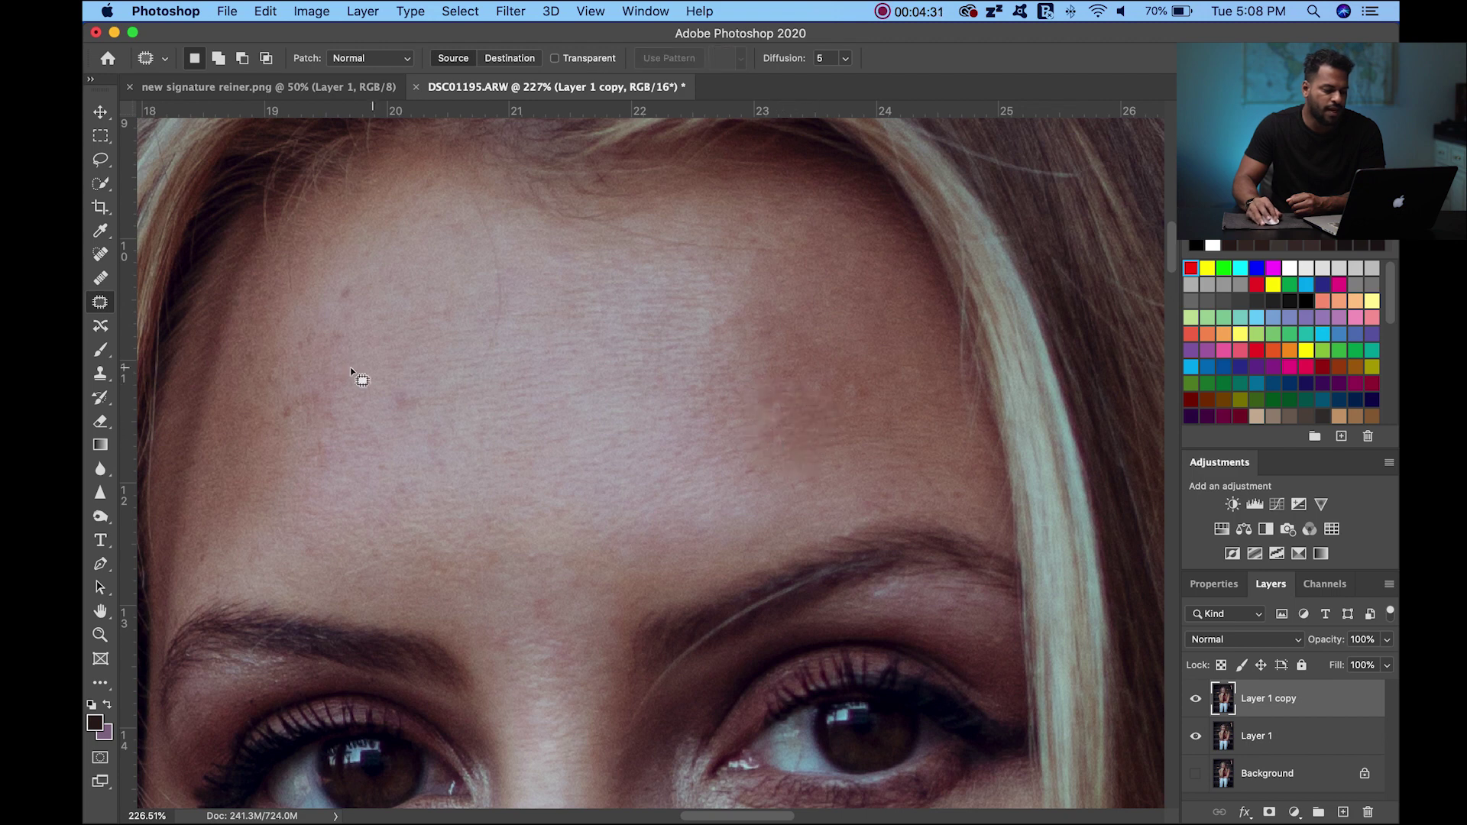
- Patch the spots on the left-centre of the forehead with the smooth skin around them
left_click_drag(434, 393, 439, 399)
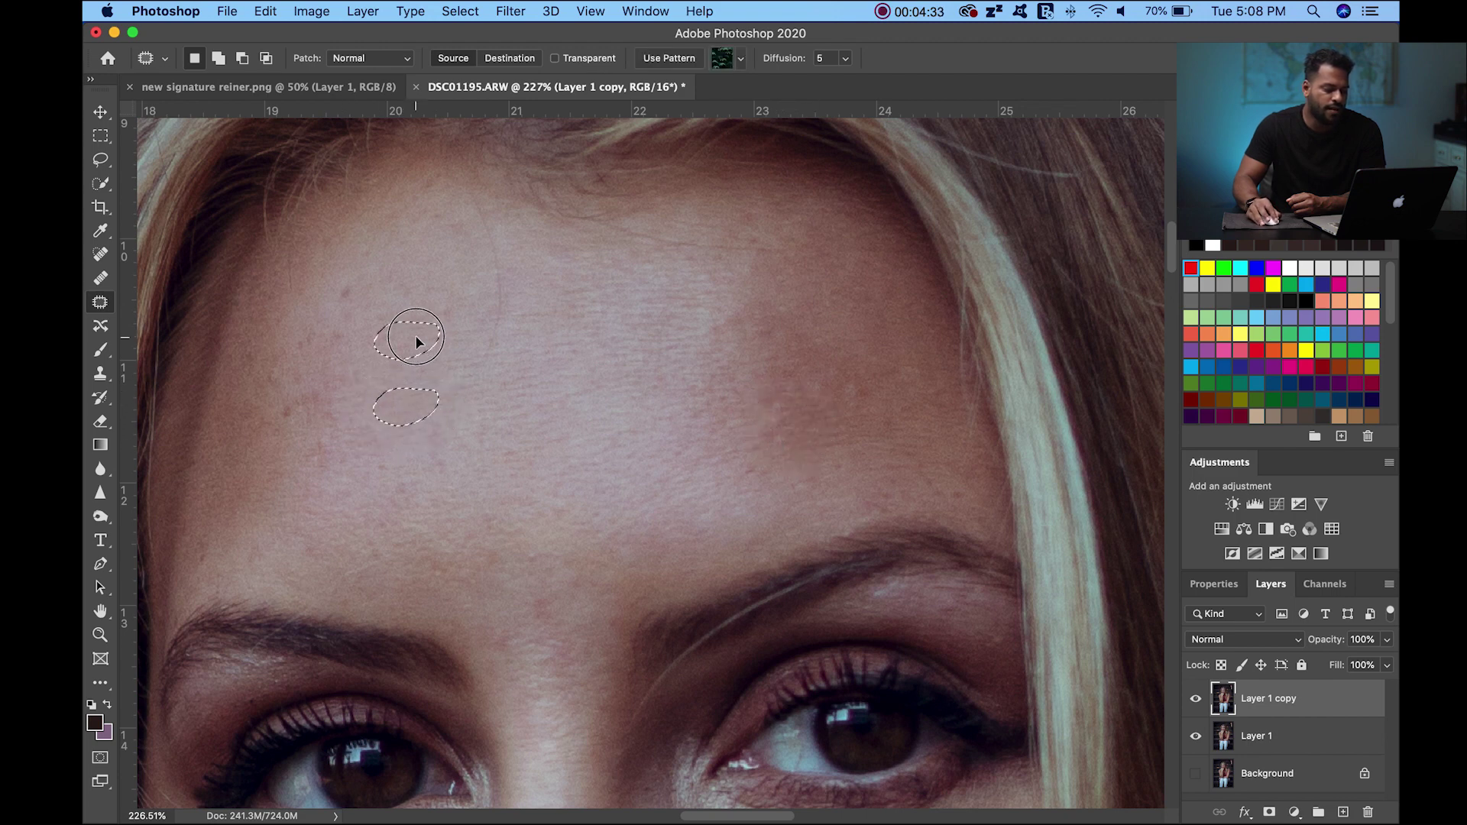
left_click_drag(366, 289, 357, 276)
mouse_move(353, 292)
left_mouse_down()
mouse_move(372, 371)
mouse_move(422, 350)
left_mouse_up()
left_click(374, 285)
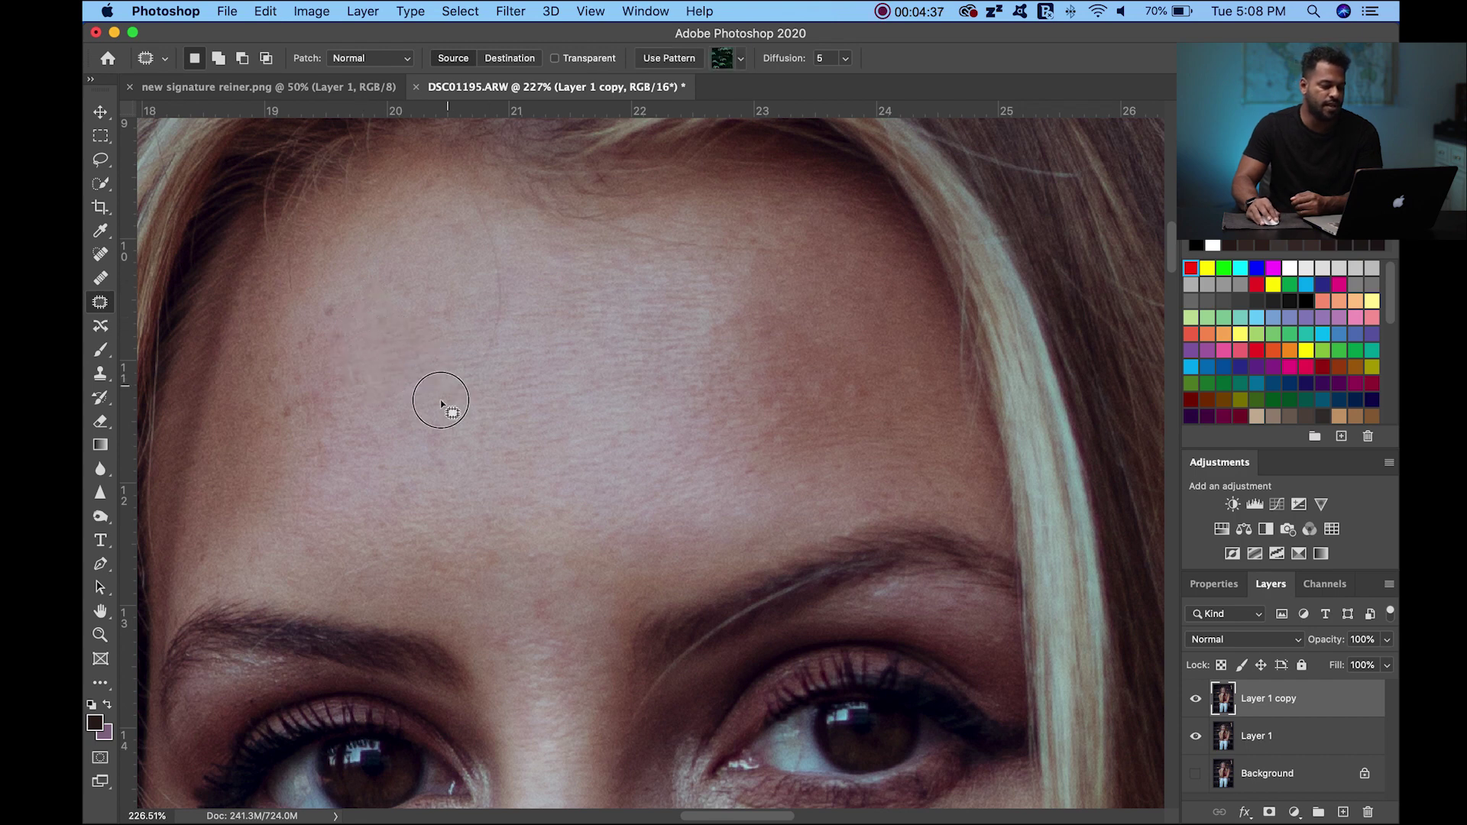
mouse_move(440, 400)
left_mouse_down()
mouse_move(489, 394)
mouse_move(443, 386)
left_mouse_up()
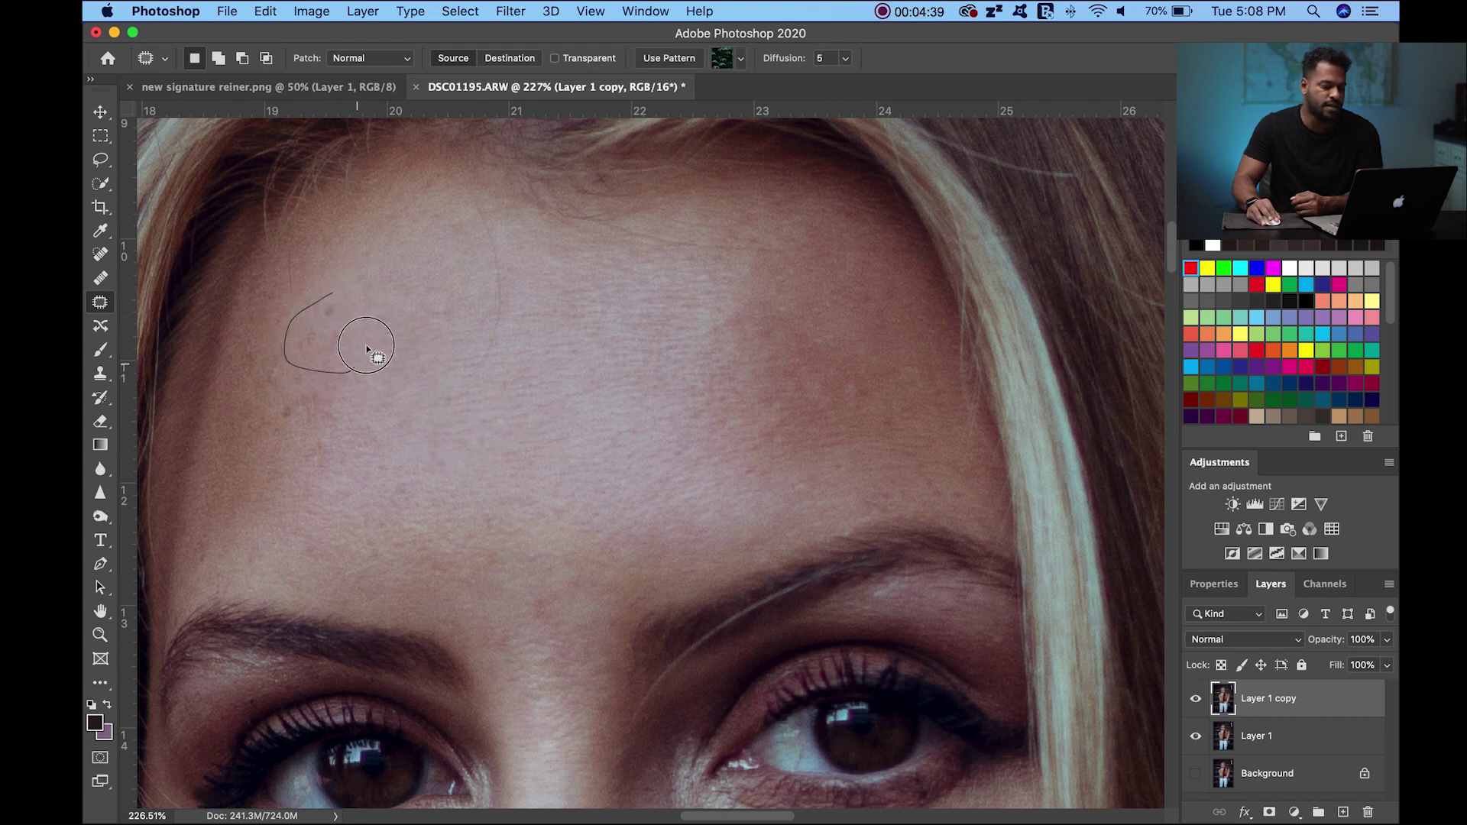
- Patch the remaining blemishes along the far left and lower left of the forehead with clean neighbouring skin
left_click_drag(352, 327, 405, 286)
left_click(364, 386)
mouse_move(259, 394)
left_mouse_down()
mouse_move(350, 353)
mouse_move(290, 349)
mouse_move(328, 303)
left_mouse_up()
left_click(339, 457)
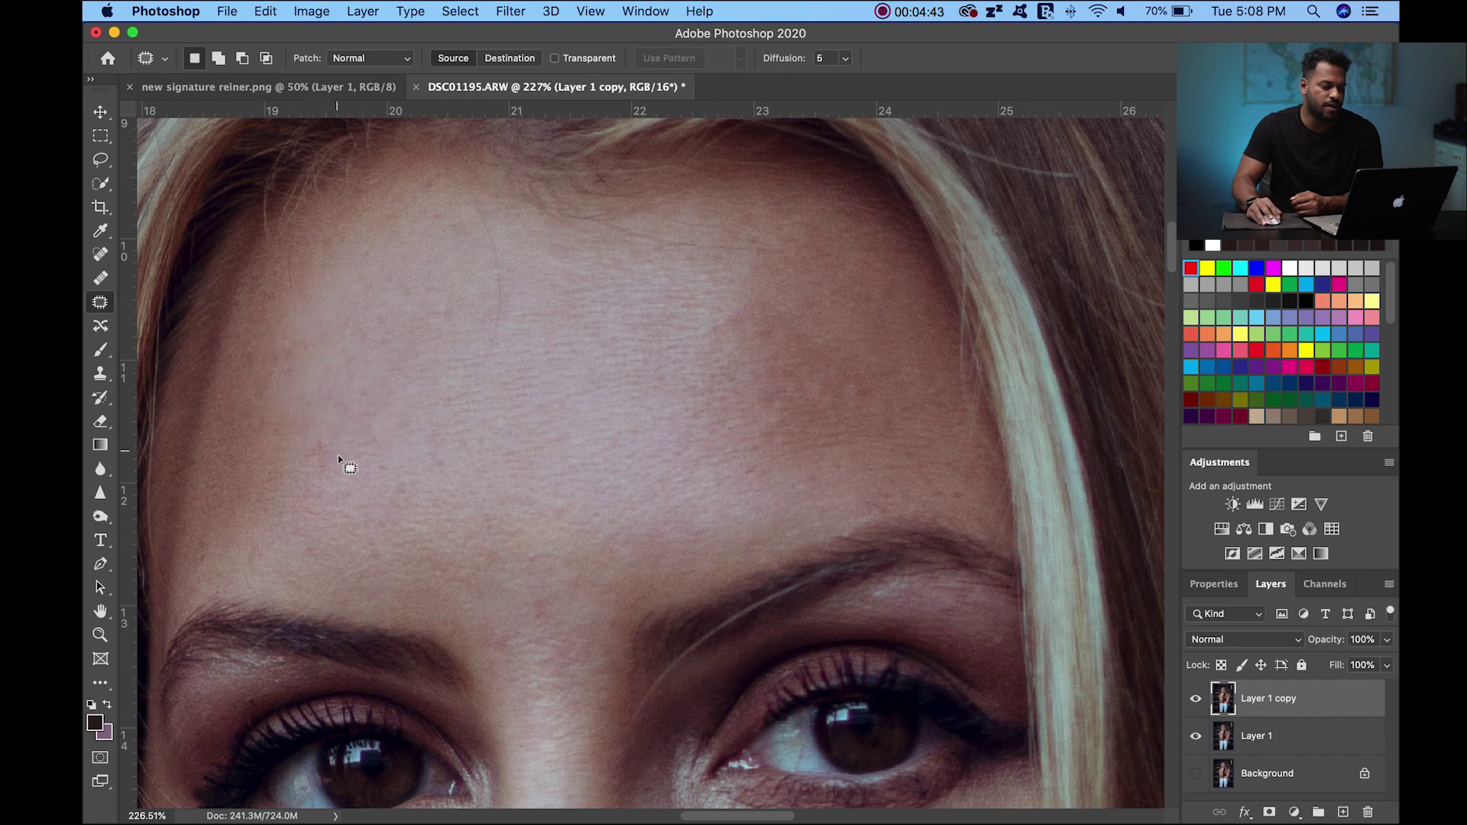
mouse_move(338, 457)
left_mouse_down()
mouse_move(299, 475)
mouse_move(388, 422)
mouse_move(366, 456)
left_mouse_up()
left_click_drag(359, 457, 409, 498)
left_click(410, 498)
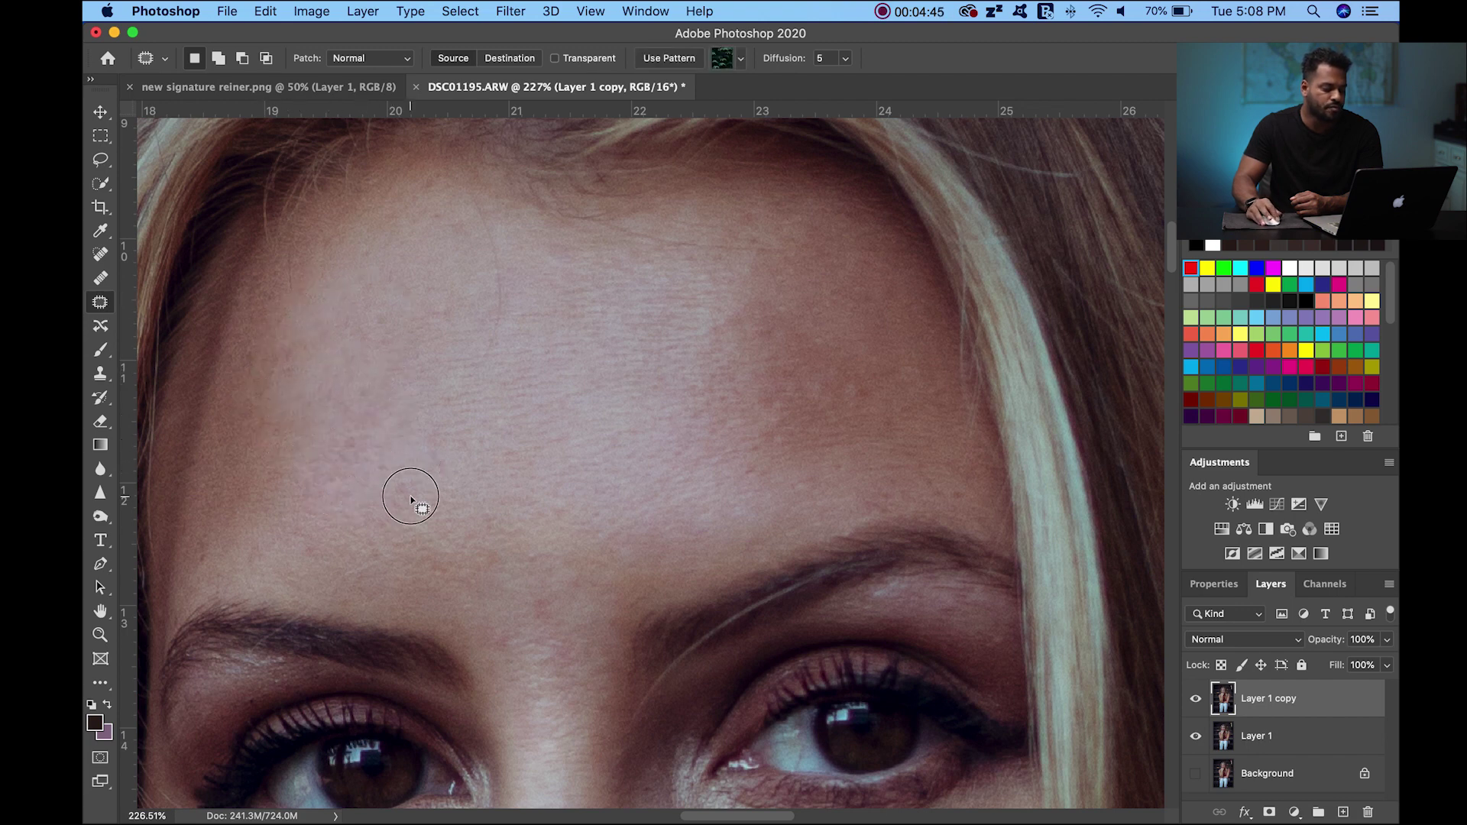
- Patch the uneven skin between the eyebrows using the smoother skin just above it
left_click_drag(570, 572, 558, 501)
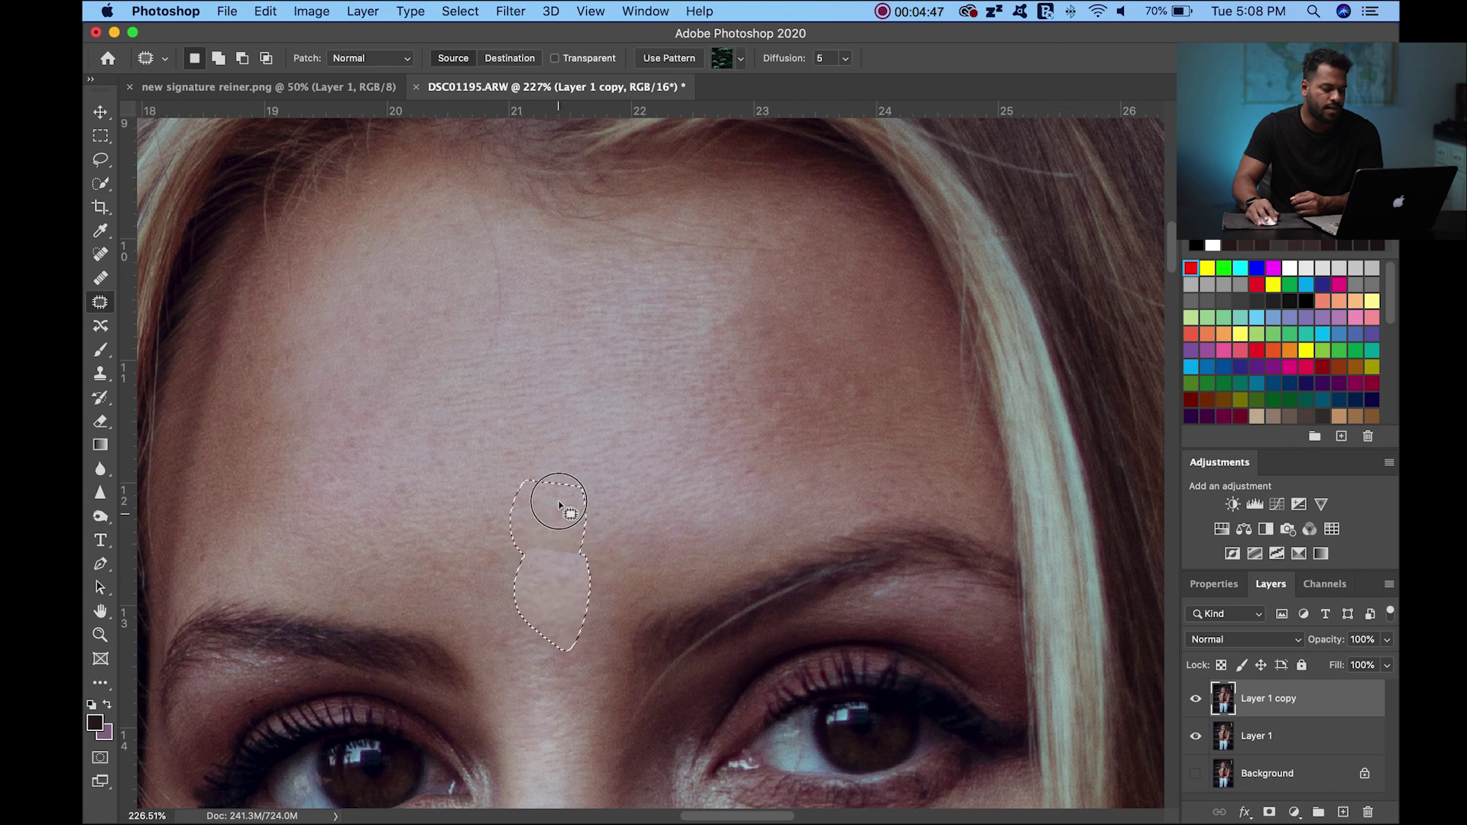
left_click(558, 502)
left_click_drag(561, 614, 557, 615)
left_click_drag(555, 639, 558, 570)
left_click(547, 560)
- Patch the blemished area of the forehead above the right eyebrow with the skin just below it
scroll(550, 560, "down", 1)
scroll(550, 561, "down", 5)
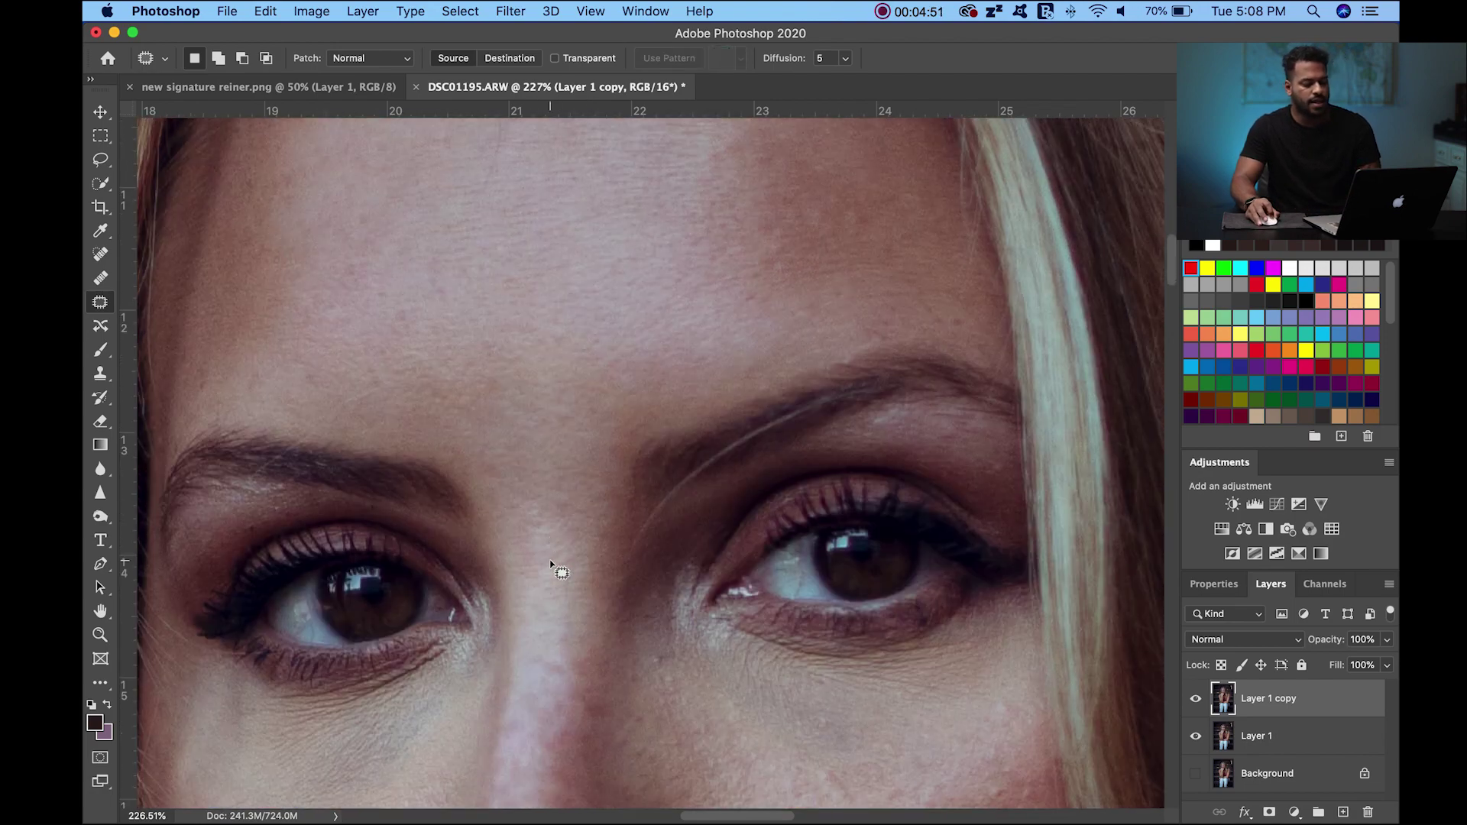
mouse_move(793, 245)
left_mouse_down()
mouse_move(890, 211)
mouse_move(810, 245)
left_mouse_up()
left_click_drag(848, 227, 836, 261)
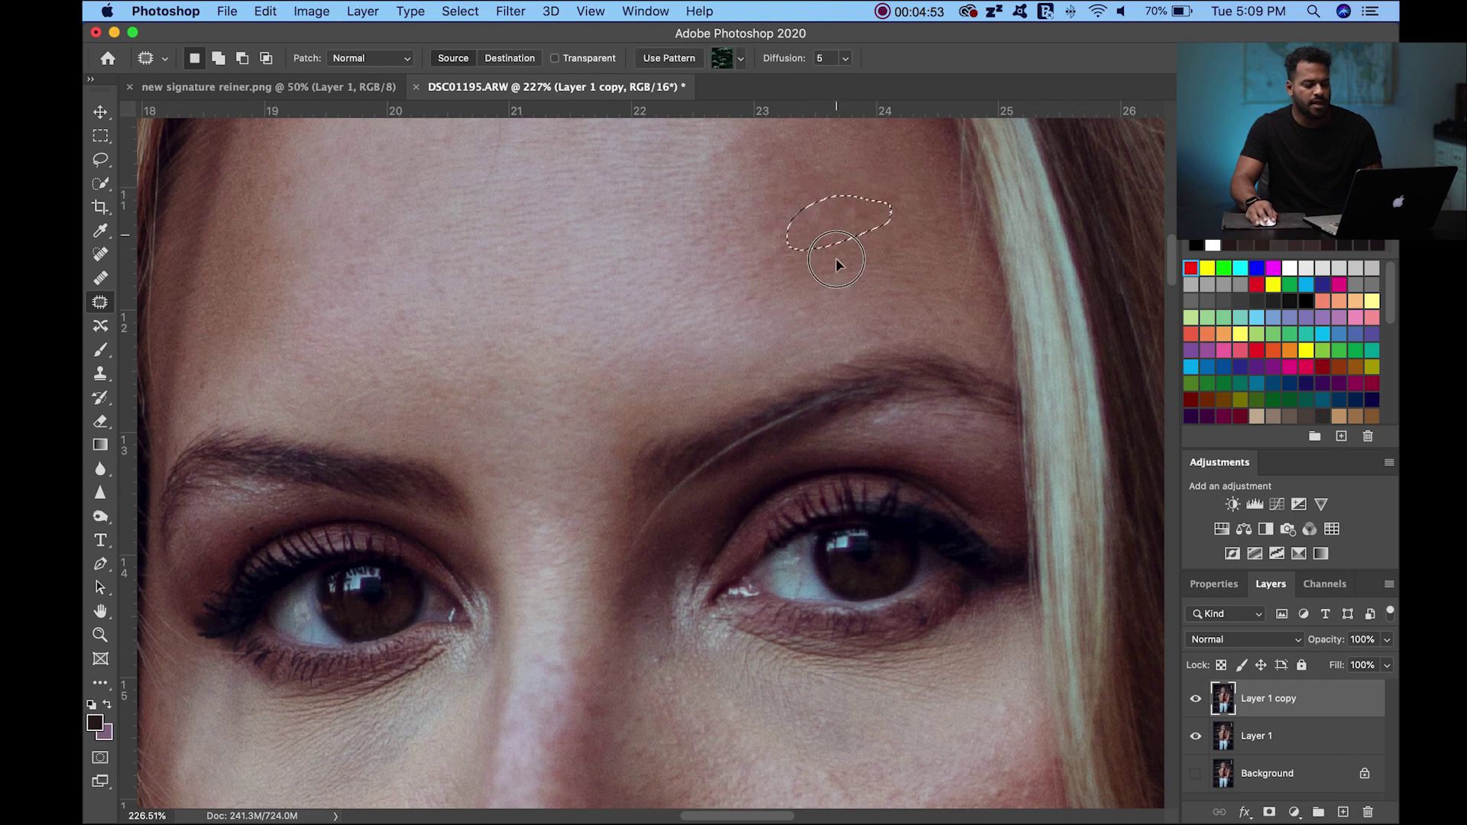
left_click(893, 375)
- Patch the uneven skin between the right eyebrow and the upper eyelid
mouse_move(953, 428)
left_mouse_down()
mouse_move(966, 429)
mouse_move(959, 451)
mouse_move(894, 446)
left_mouse_up()
left_click_drag(1003, 451, 1005, 460)
left_click_drag(996, 457, 982, 452)
mouse_move(906, 401)
left_mouse_down()
mouse_move(897, 448)
mouse_move(878, 423)
left_mouse_up()
left_click_drag(886, 432, 903, 447)
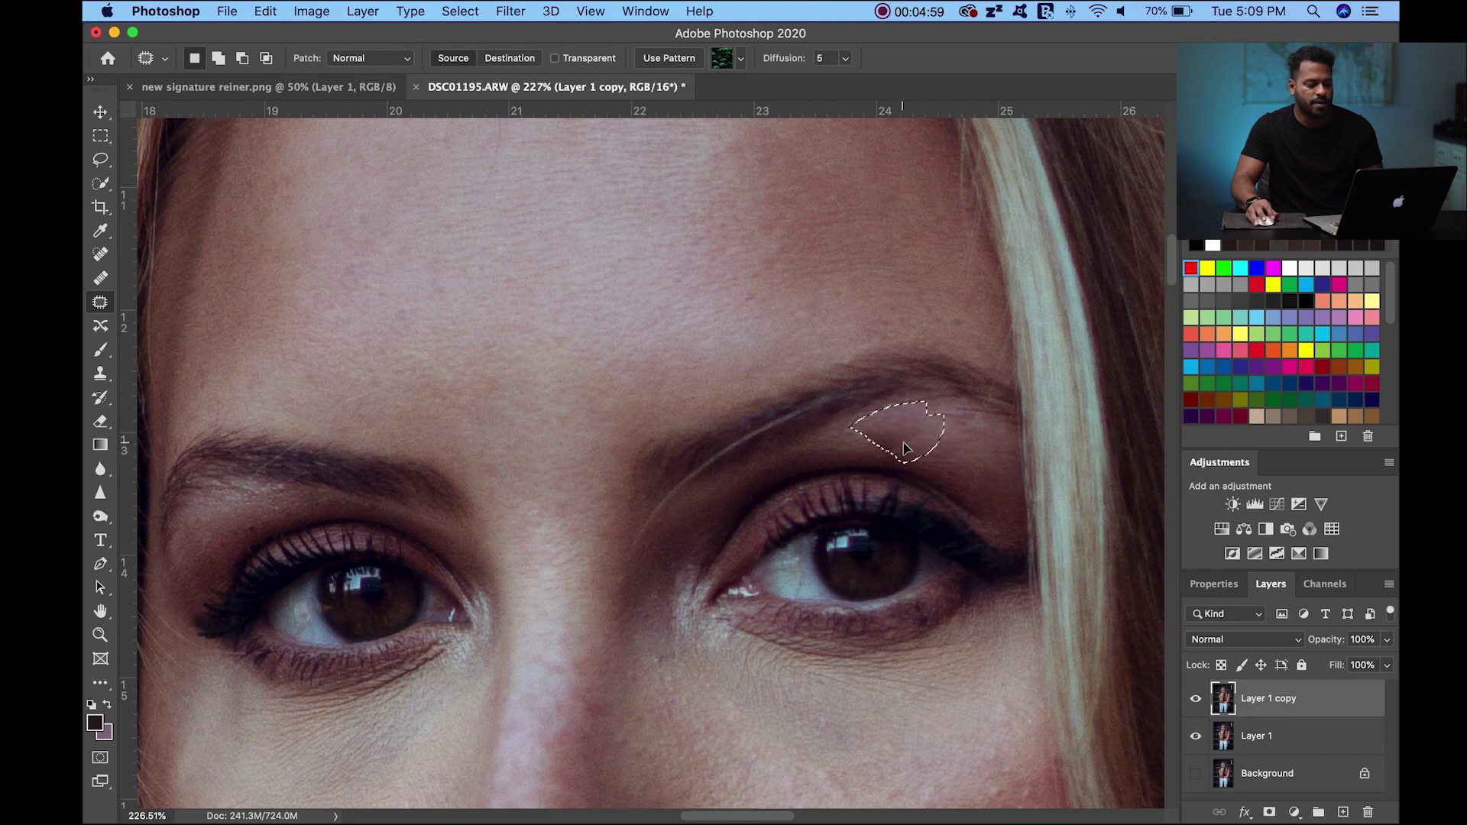
- Patch the small bumps on the cheek beside the nose, below the right eye, and clear the selection
left_click_drag(525, 568, 557, 320)
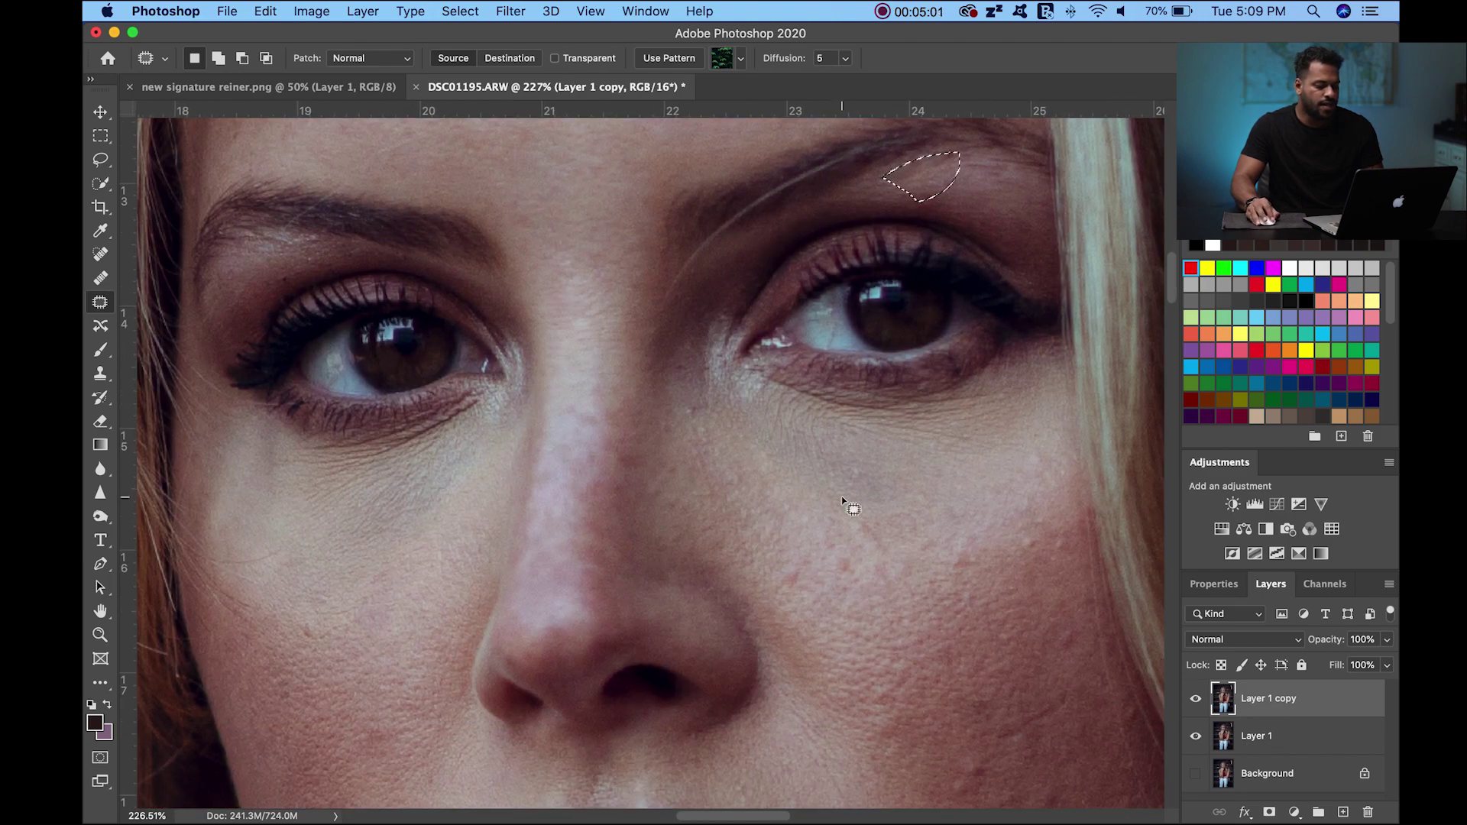
mouse_move(838, 556)
left_mouse_down()
mouse_move(870, 572)
mouse_move(852, 571)
mouse_move(911, 610)
mouse_move(877, 533)
left_mouse_up()
left_click_drag(845, 604, 846, 604)
key("super+d")
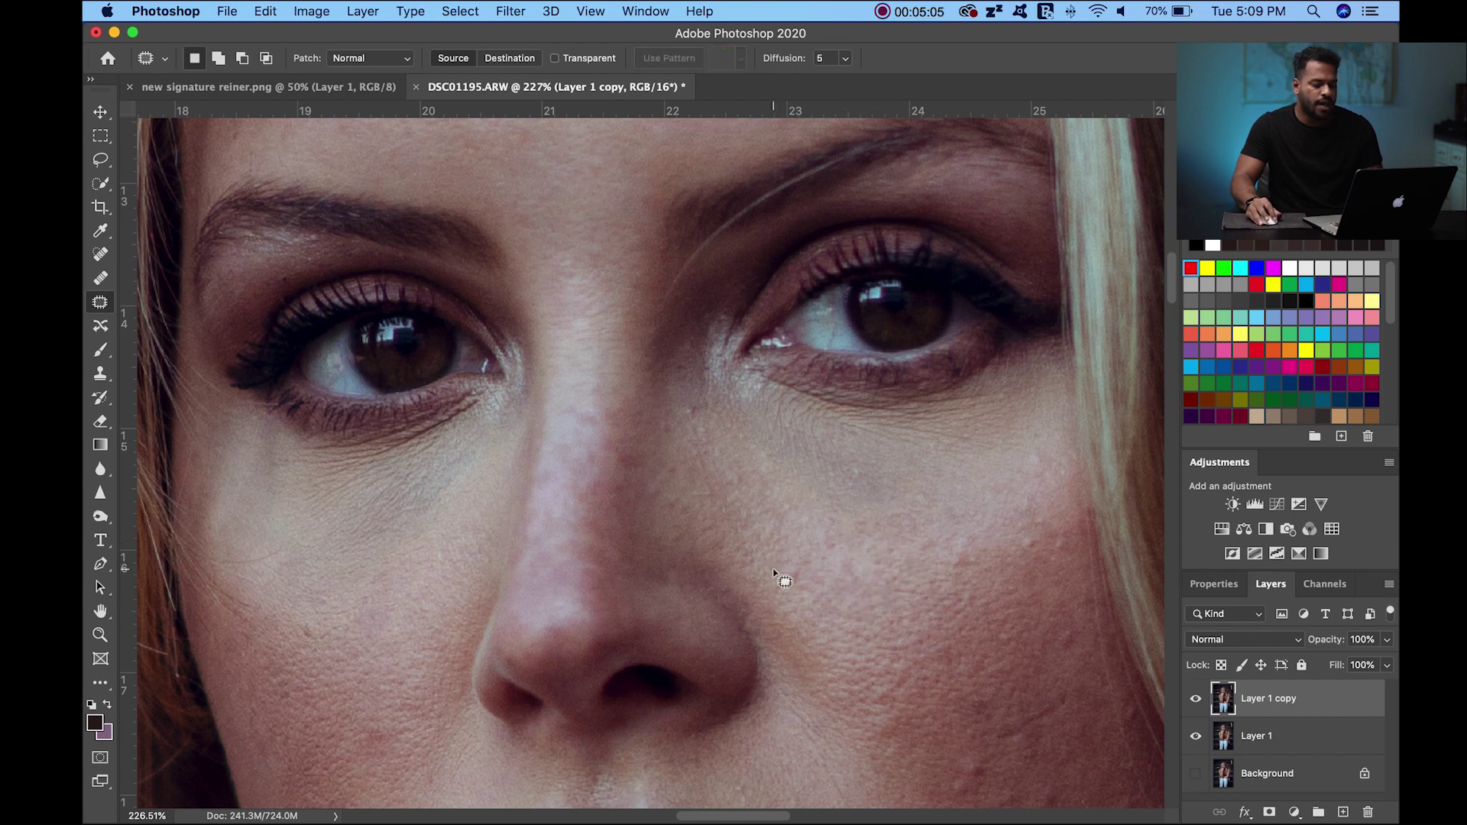
left_click_drag(772, 569, 847, 607)
left_click(848, 607)
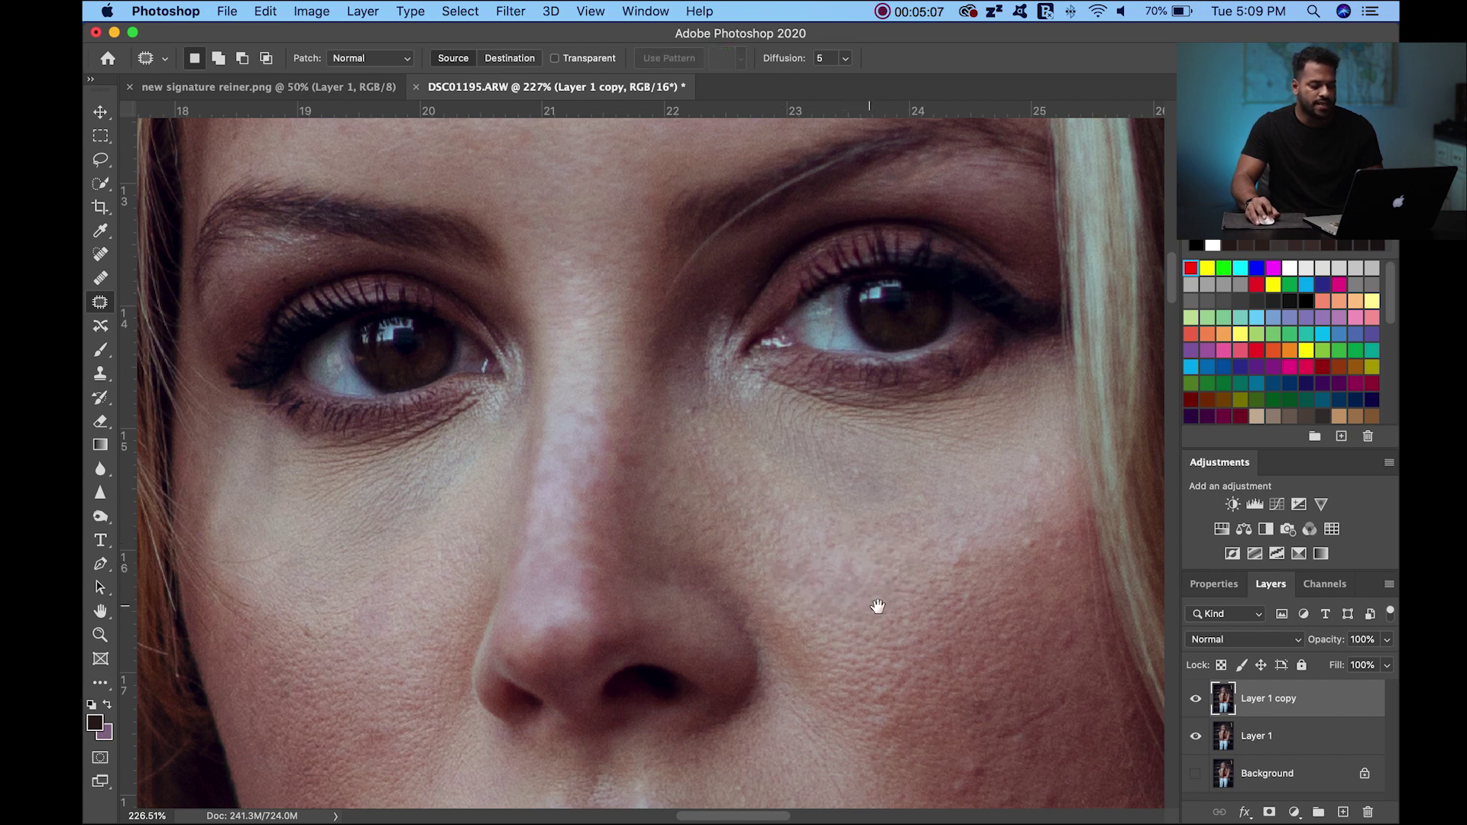
- Patch the blemishes on the cheek to the right of the mouth and clear the selection
scroll(878, 605, "down", 5)
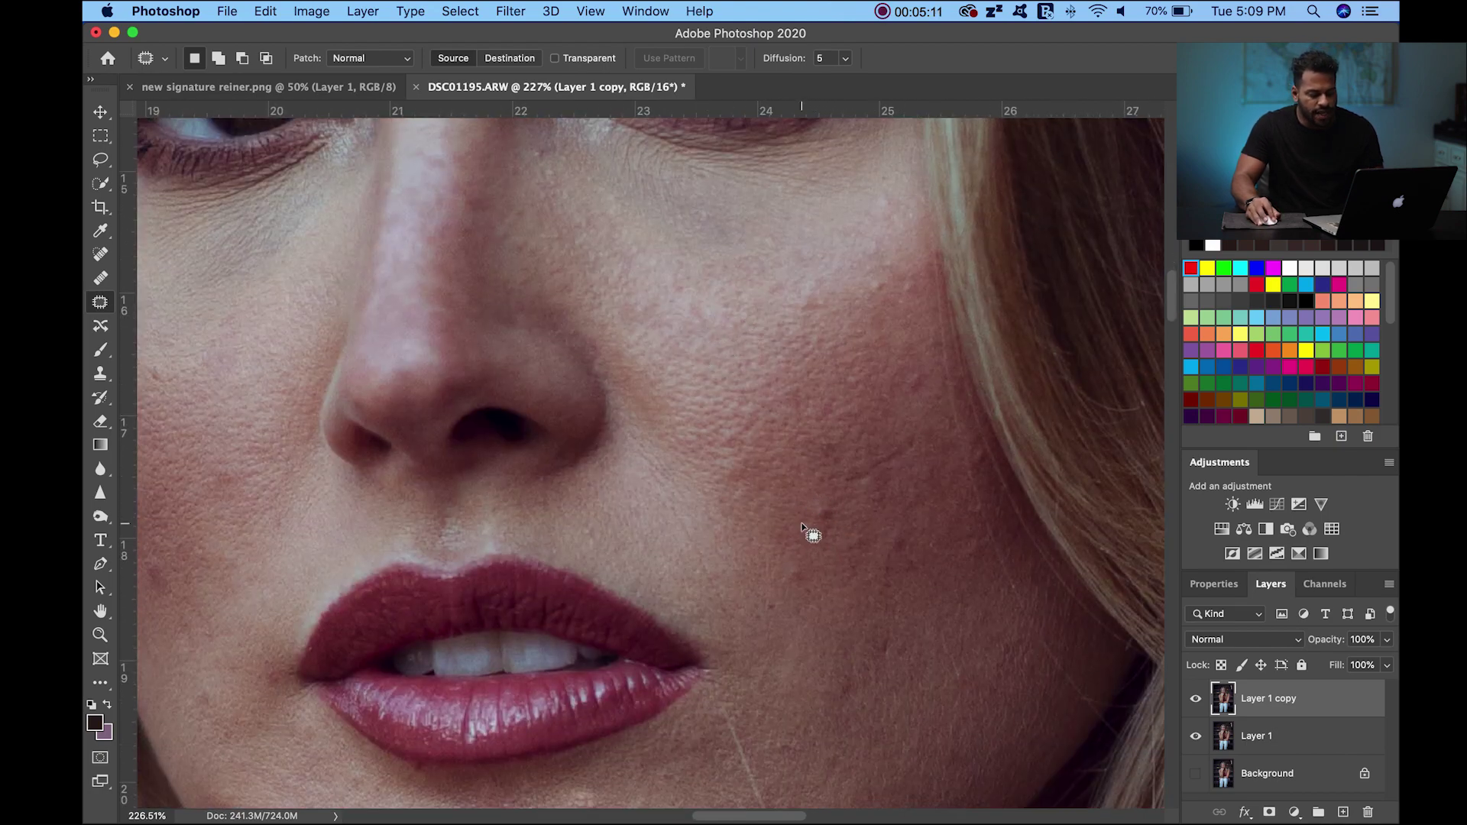
mouse_move(801, 526)
left_mouse_down()
mouse_move(810, 554)
mouse_move(779, 534)
mouse_move(766, 546)
left_mouse_up()
key("super+d")
scroll(848, 703, "down", 4)
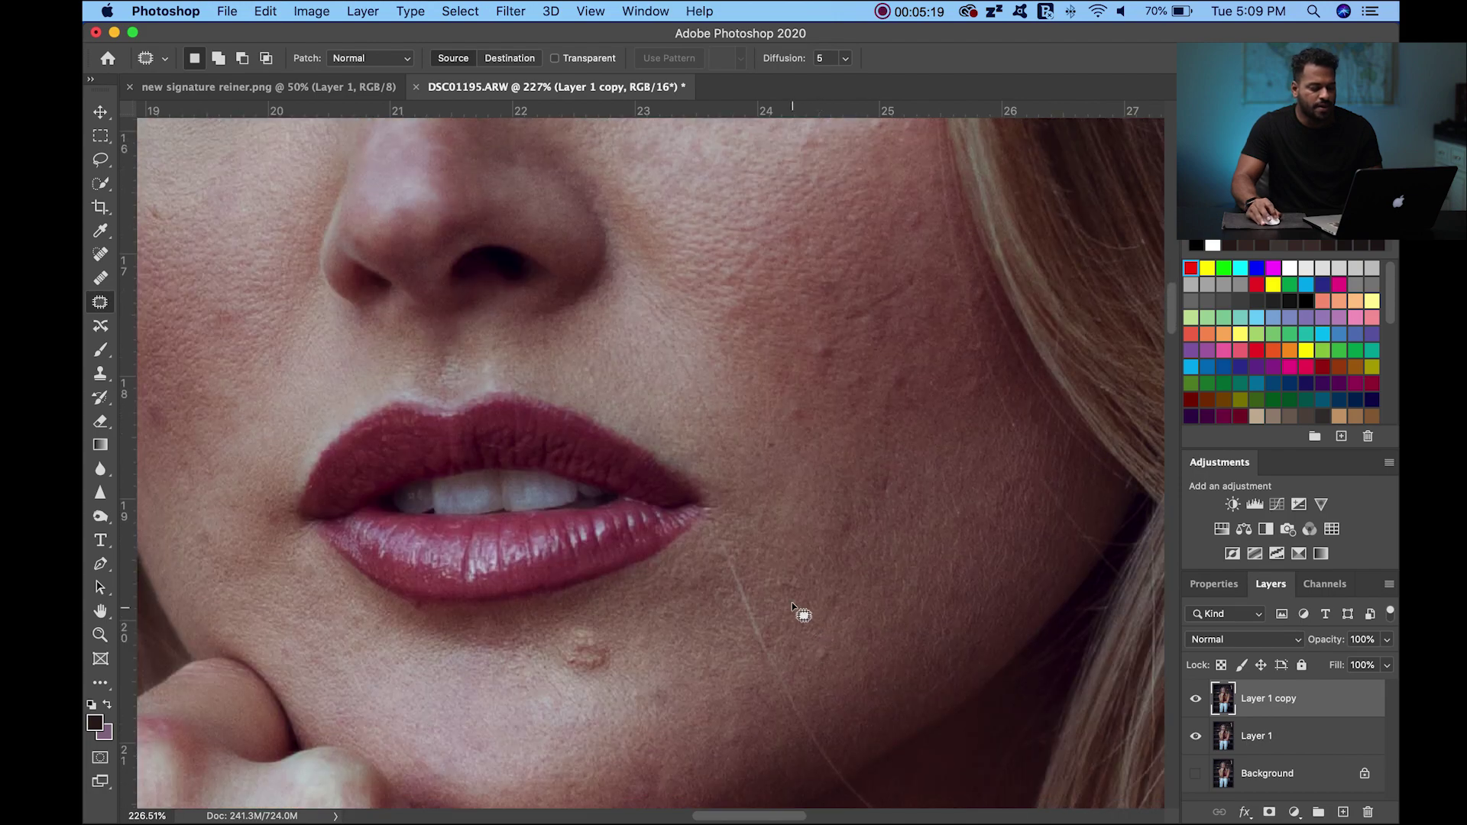
mouse_move(787, 398)
left_mouse_down()
mouse_move(799, 408)
mouse_move(788, 401)
left_mouse_up()
left_click_drag(794, 414, 802, 437)
key("super+d")
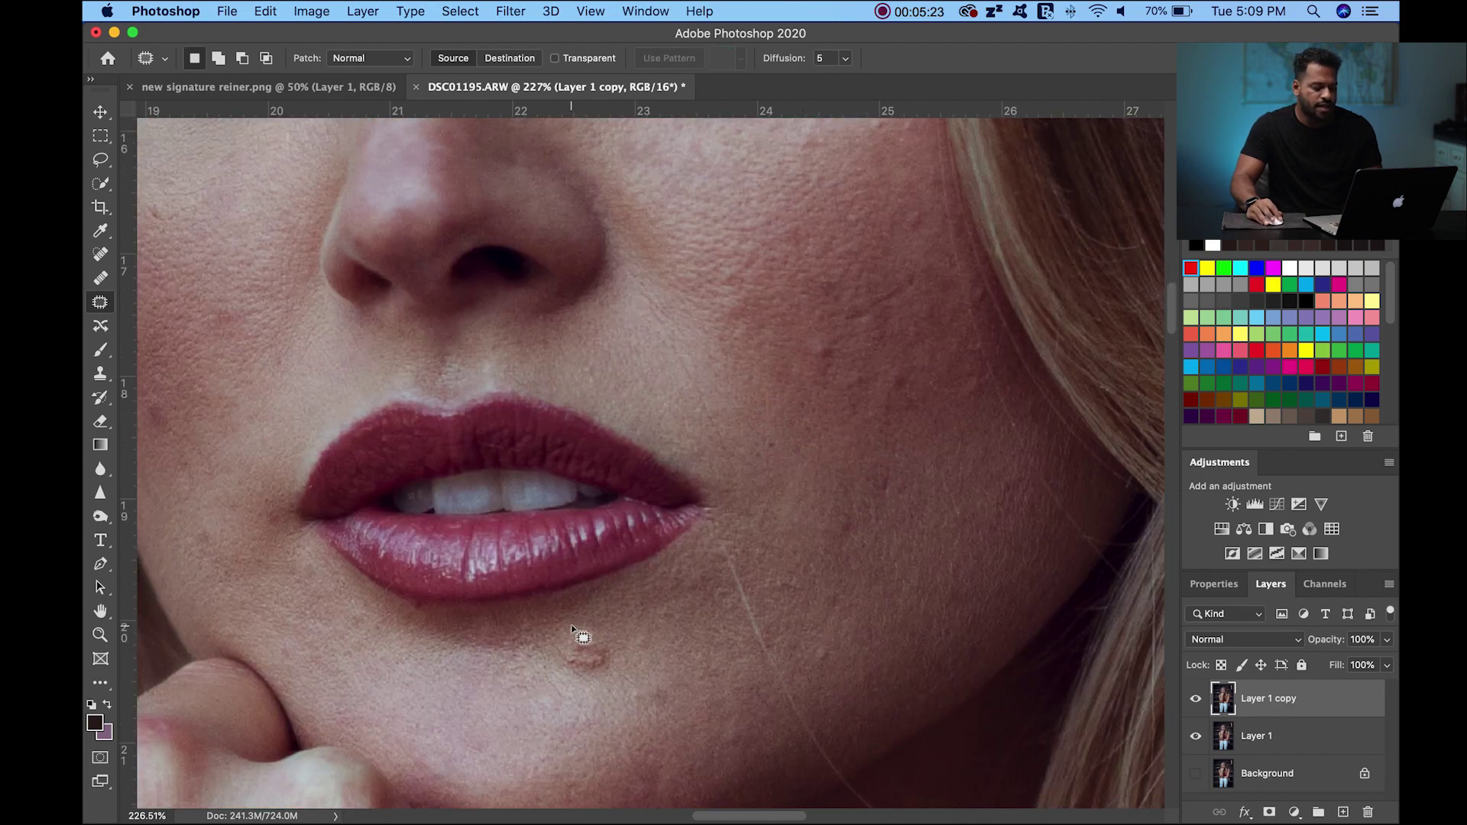
- Try to patch the mole below the lower lip with skin from its right, and check the patched area up close
mouse_move(572, 628)
left_mouse_down()
mouse_move(575, 666)
mouse_move(608, 671)
mouse_move(596, 632)
mouse_move(580, 631)
mouse_move(664, 626)
left_mouse_up()
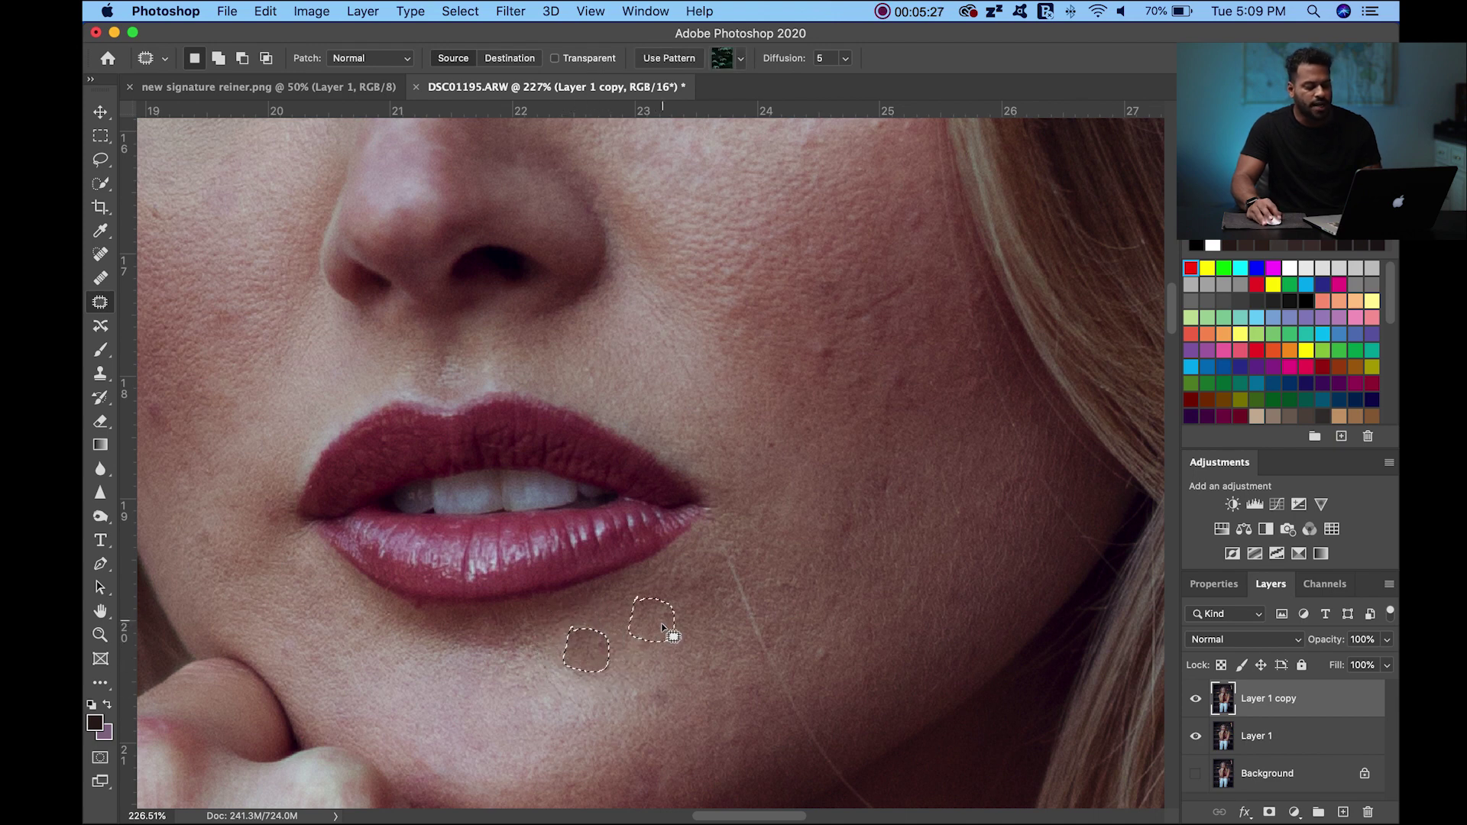
key("super+d")
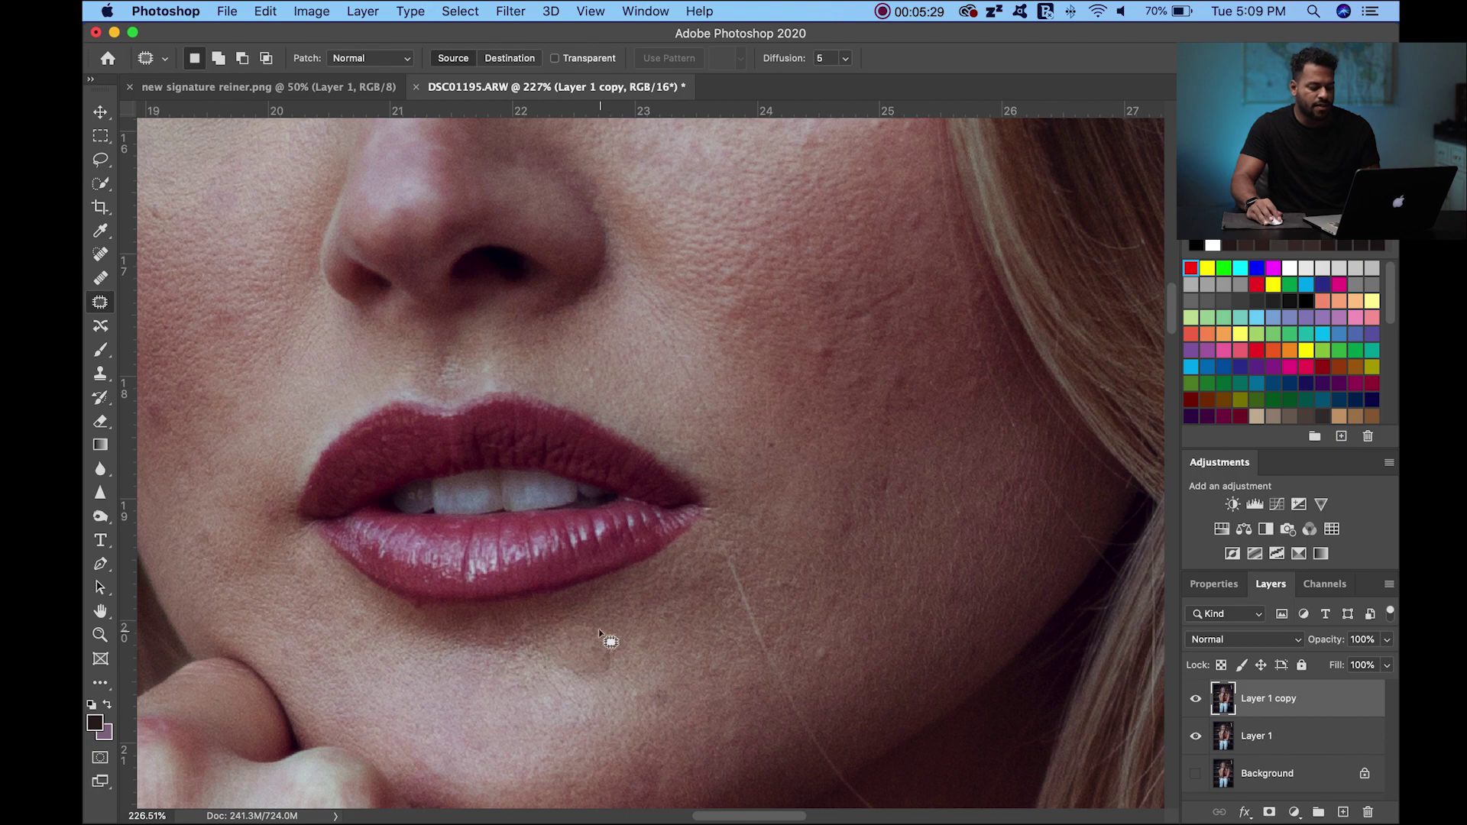
key("z")
left_click(596, 675)
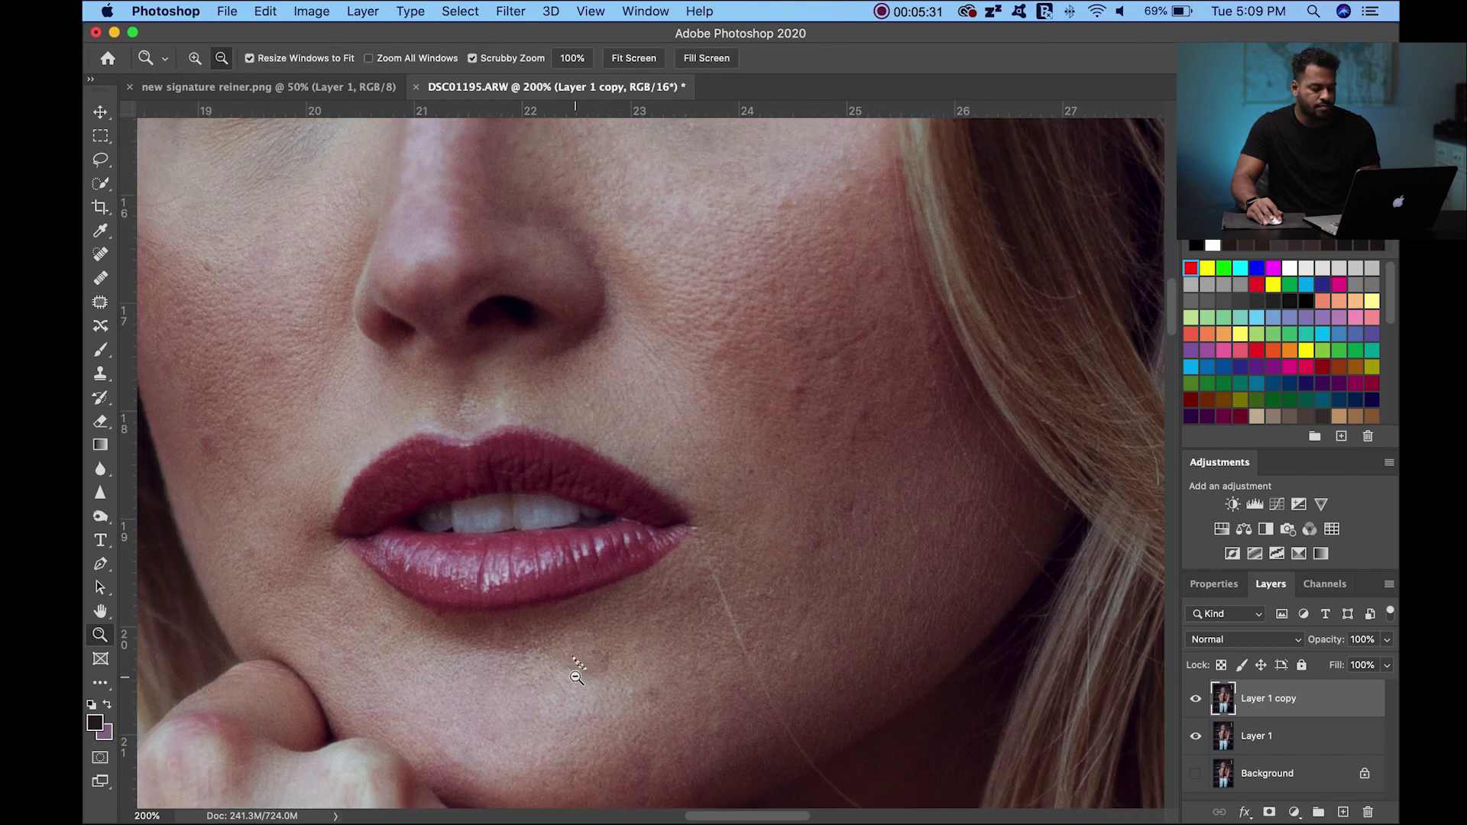
left_click_drag(584, 673, 676, 631)
key("j")
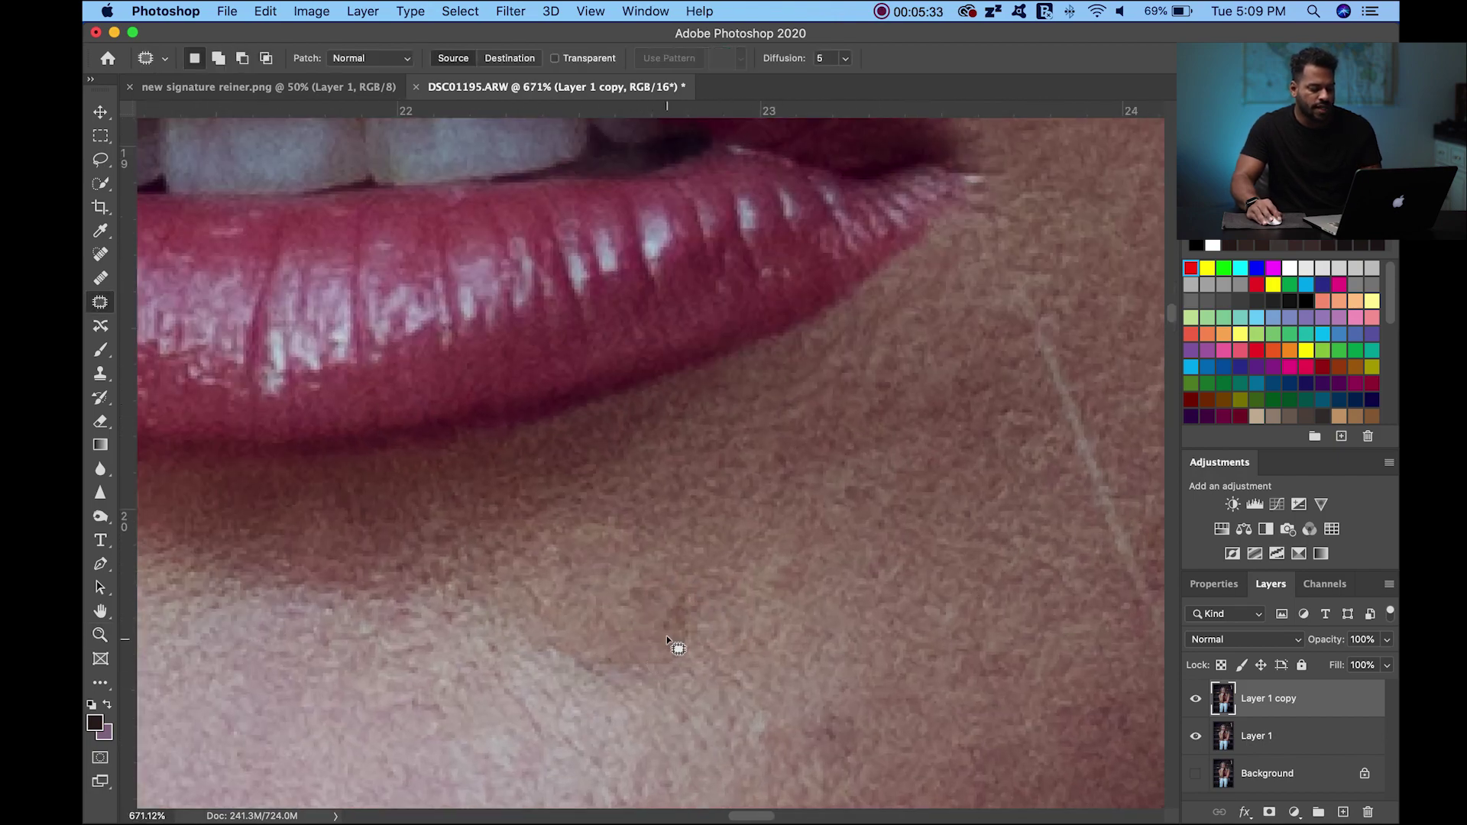
key("z")
left_click_drag(635, 616, 556, 654)
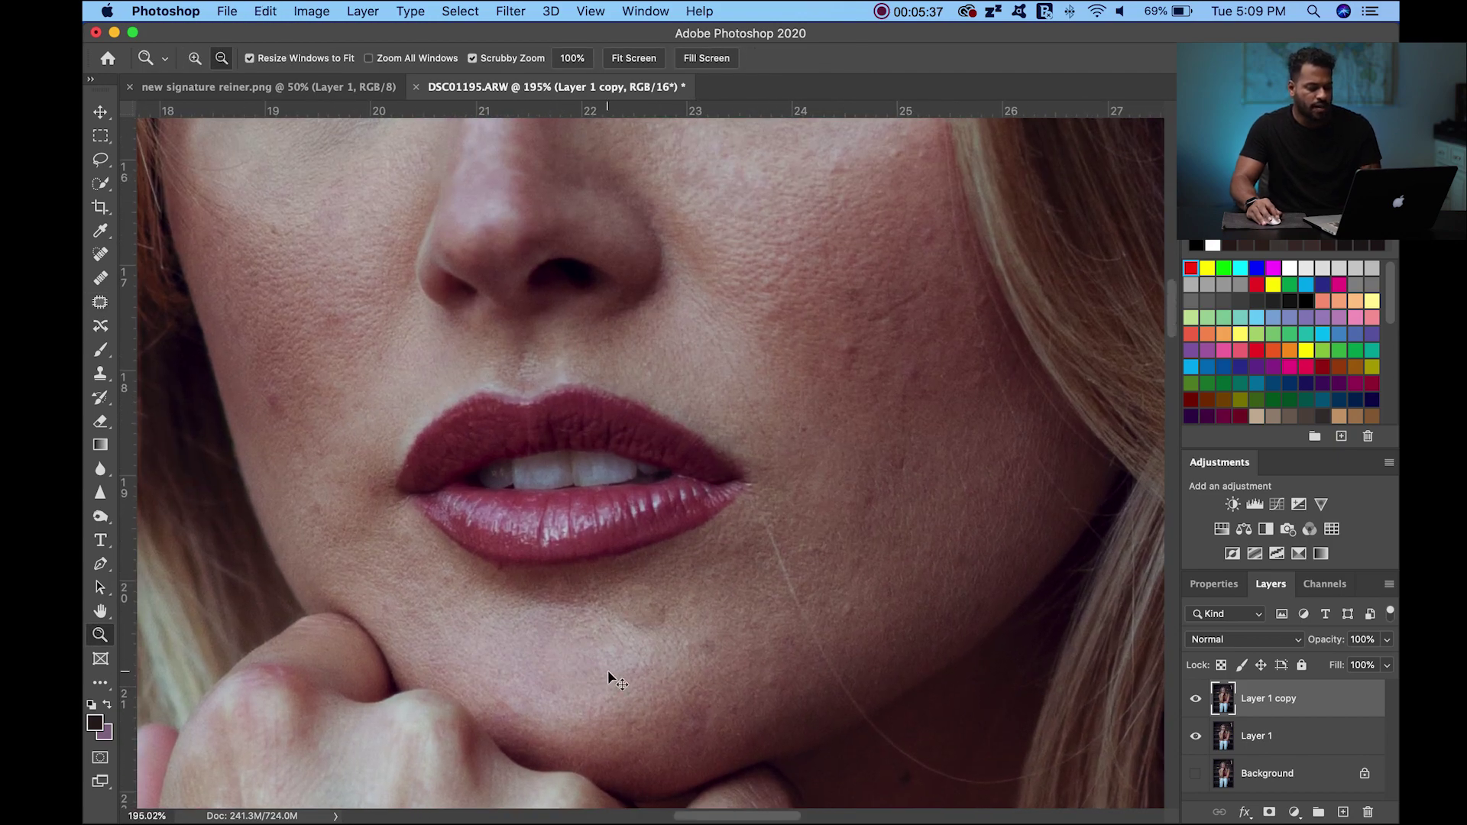
- Try again to patch the mole below the lower lip with skin from its upper right, check it up close, and clear the selection
left_click(626, 653, "alt")
key("j")
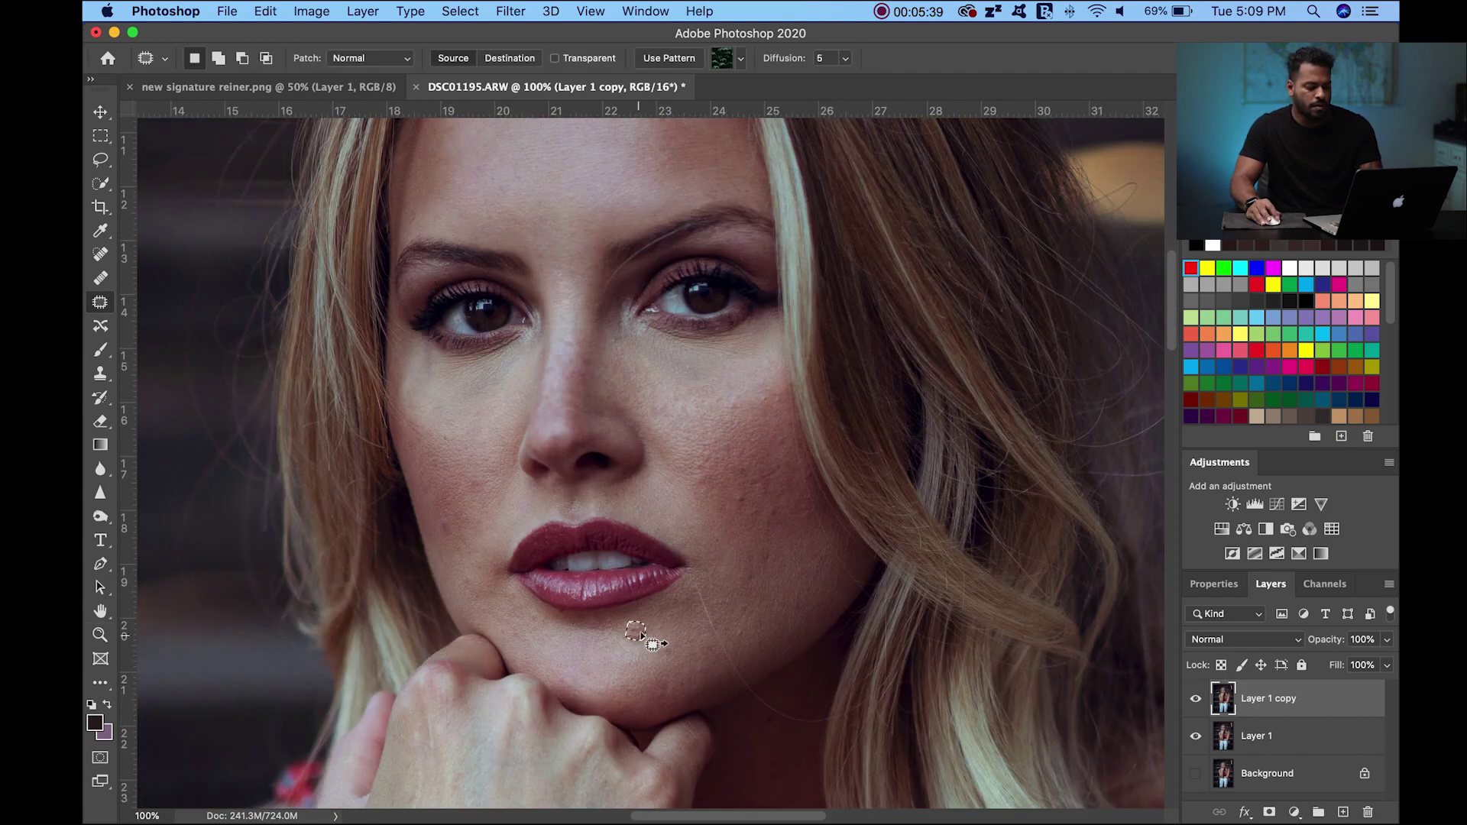
left_click_drag(643, 639, 699, 613)
key("z")
key("j")
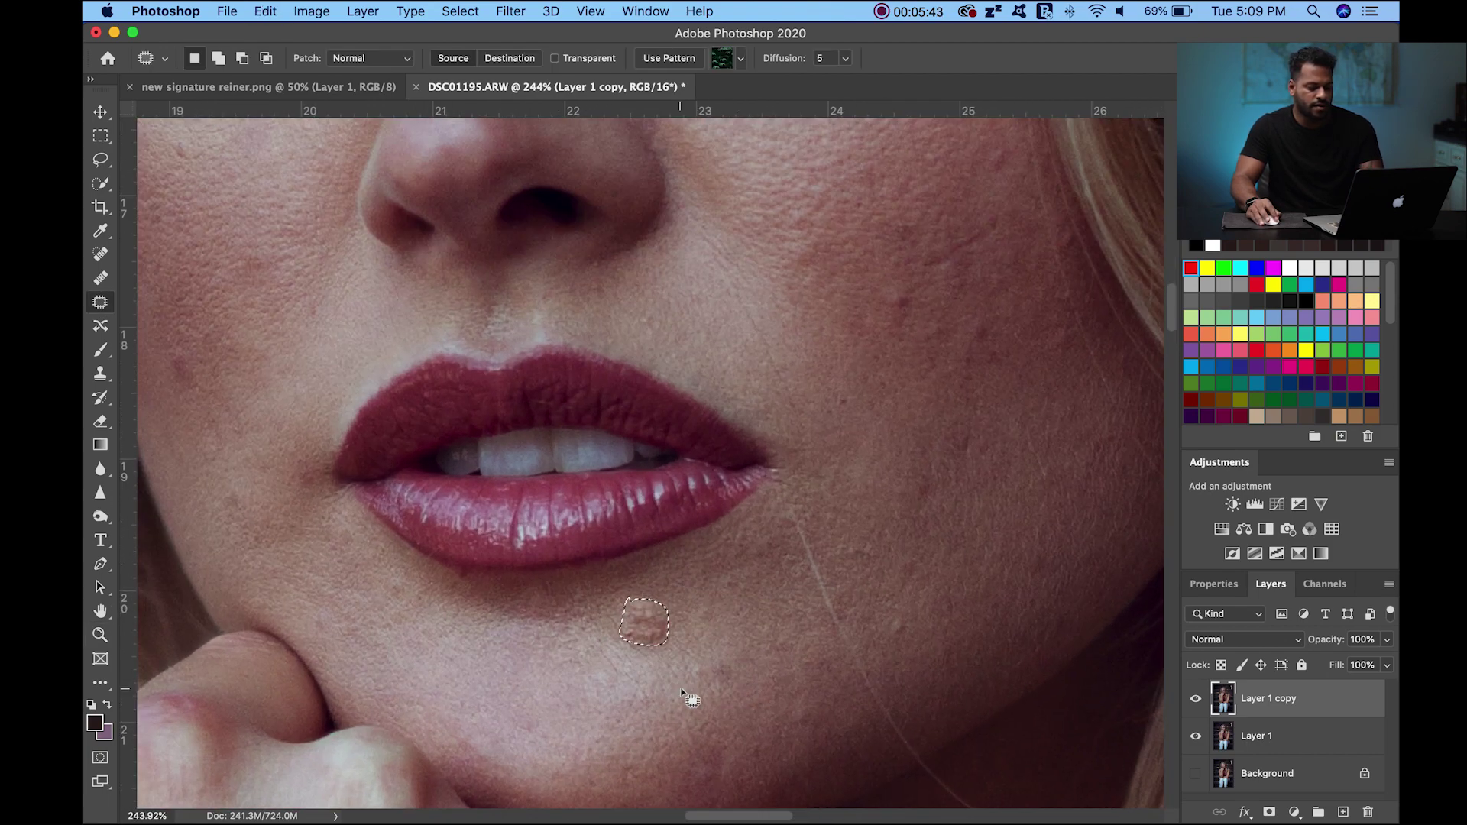
key("super+d")
- Outline a wider area around the blemish below the lower lip, patch it with clean skin from its right, and deselect
left_click_drag(634, 584, 612, 610)
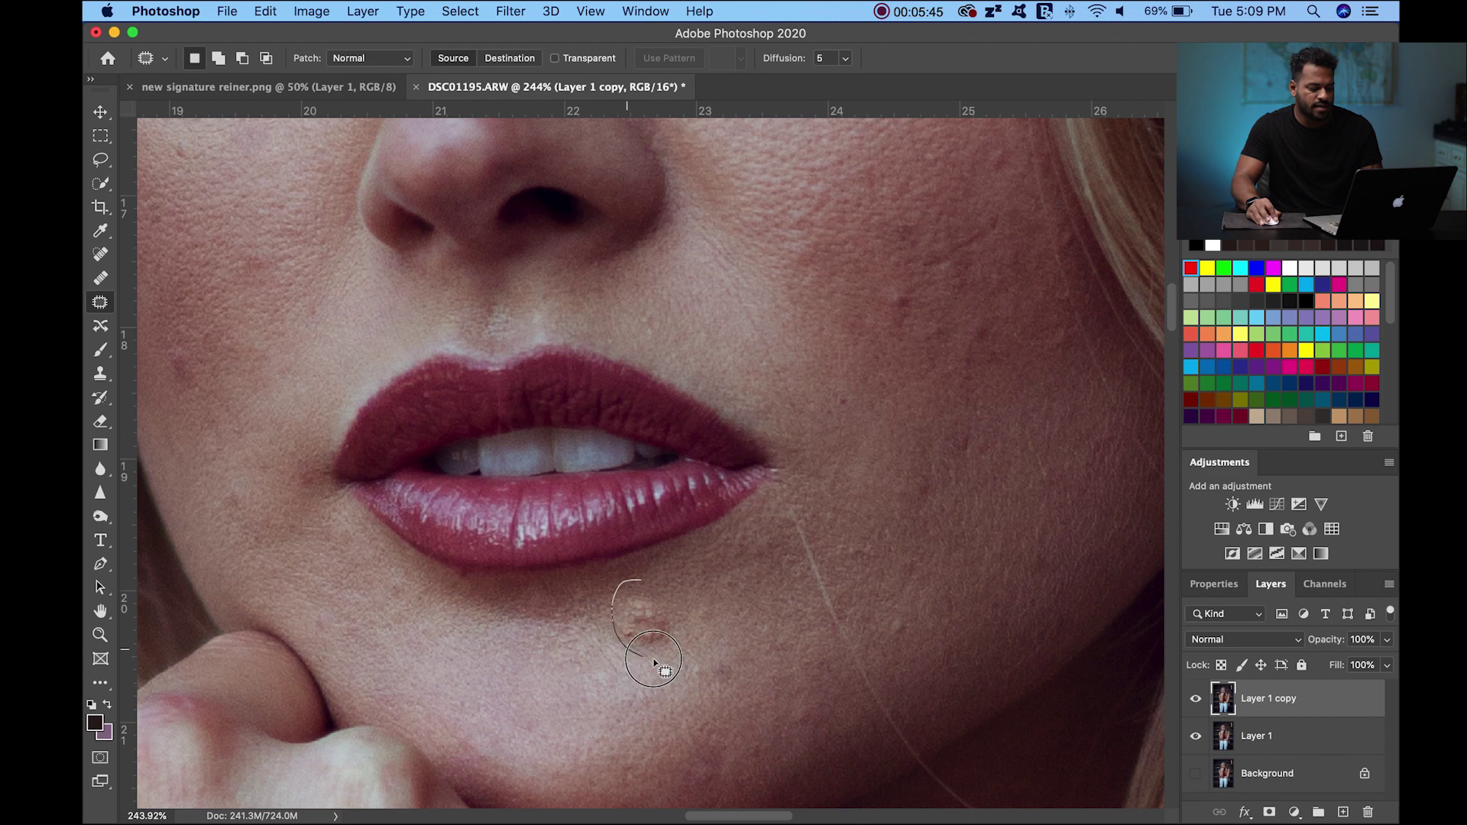
left_click_drag(654, 660, 674, 607)
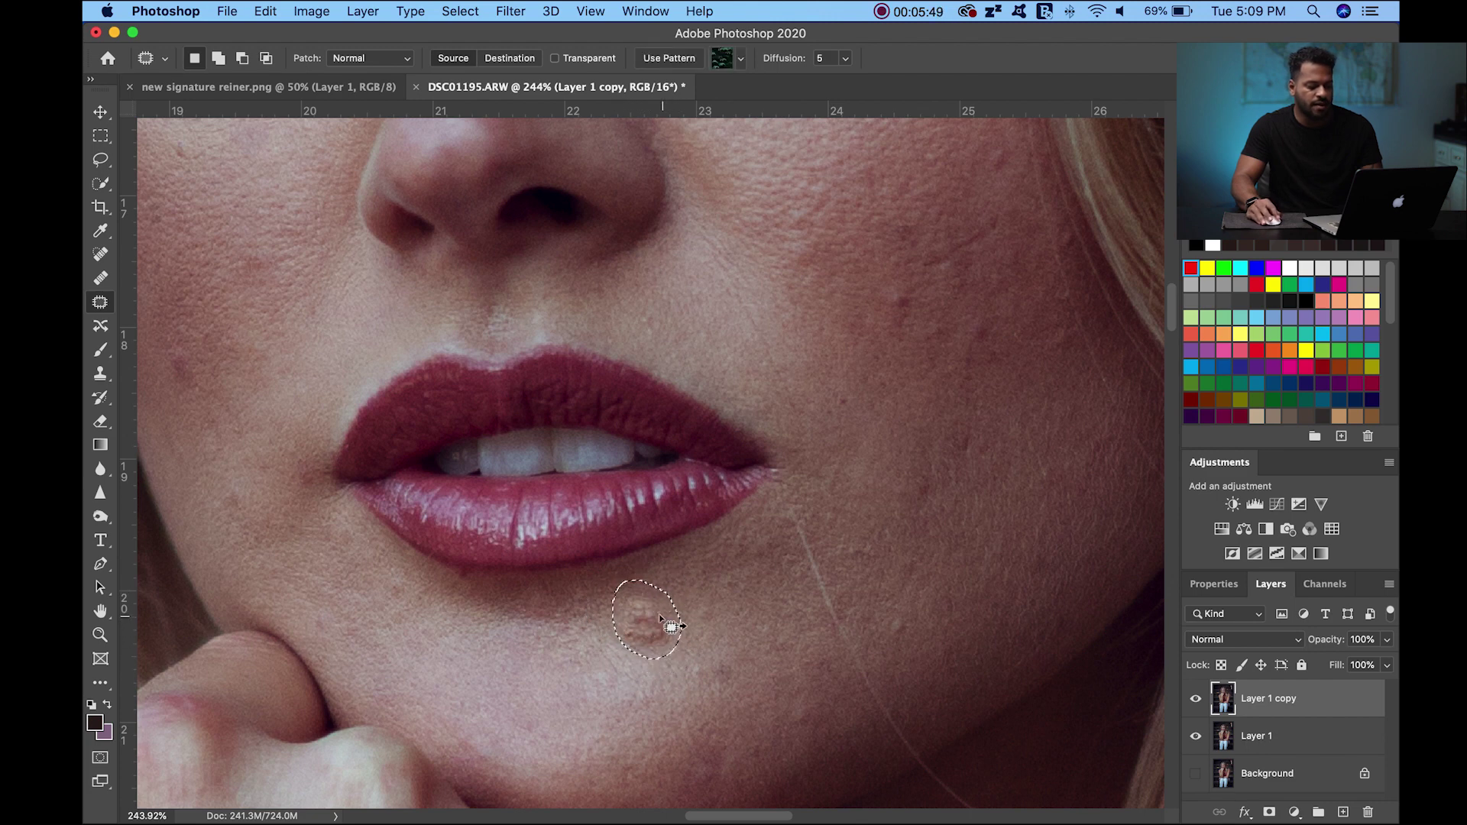
left_click_drag(658, 624, 746, 599)
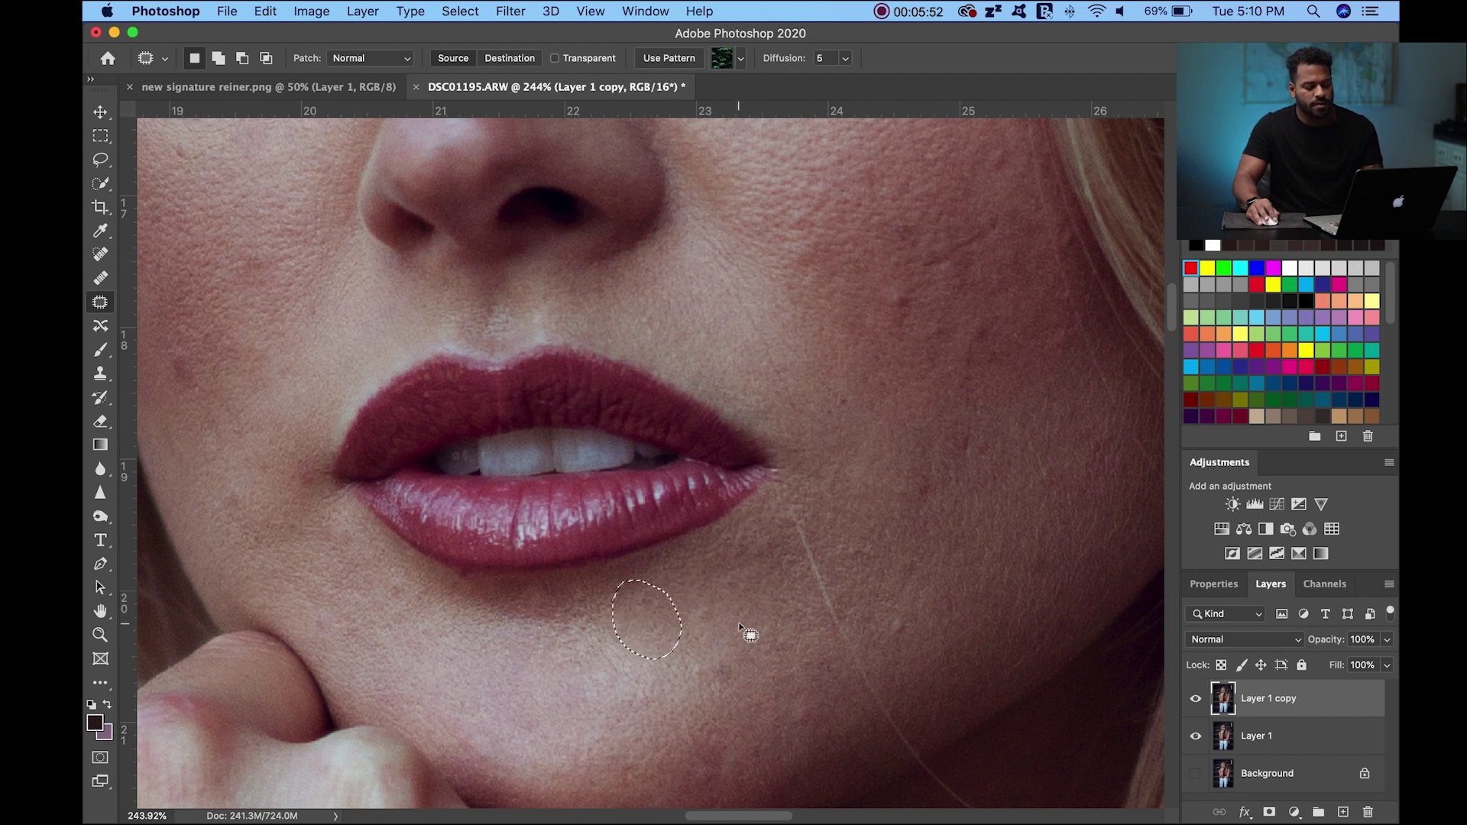
key("cmd+d")
- Patch the small spots on the chin and on both cheeks, clearing the selection after each
mouse_move(711, 657)
left_mouse_down()
mouse_move(744, 651)
mouse_move(721, 641)
mouse_move(723, 666)
left_mouse_up()
key("cmd+d")
left_click_drag(173, 356, 222, 406)
key("super+d")
mouse_move(909, 293)
left_mouse_down()
mouse_move(927, 314)
mouse_move(894, 336)
mouse_move(883, 637)
left_mouse_up()
key("cmd+d")
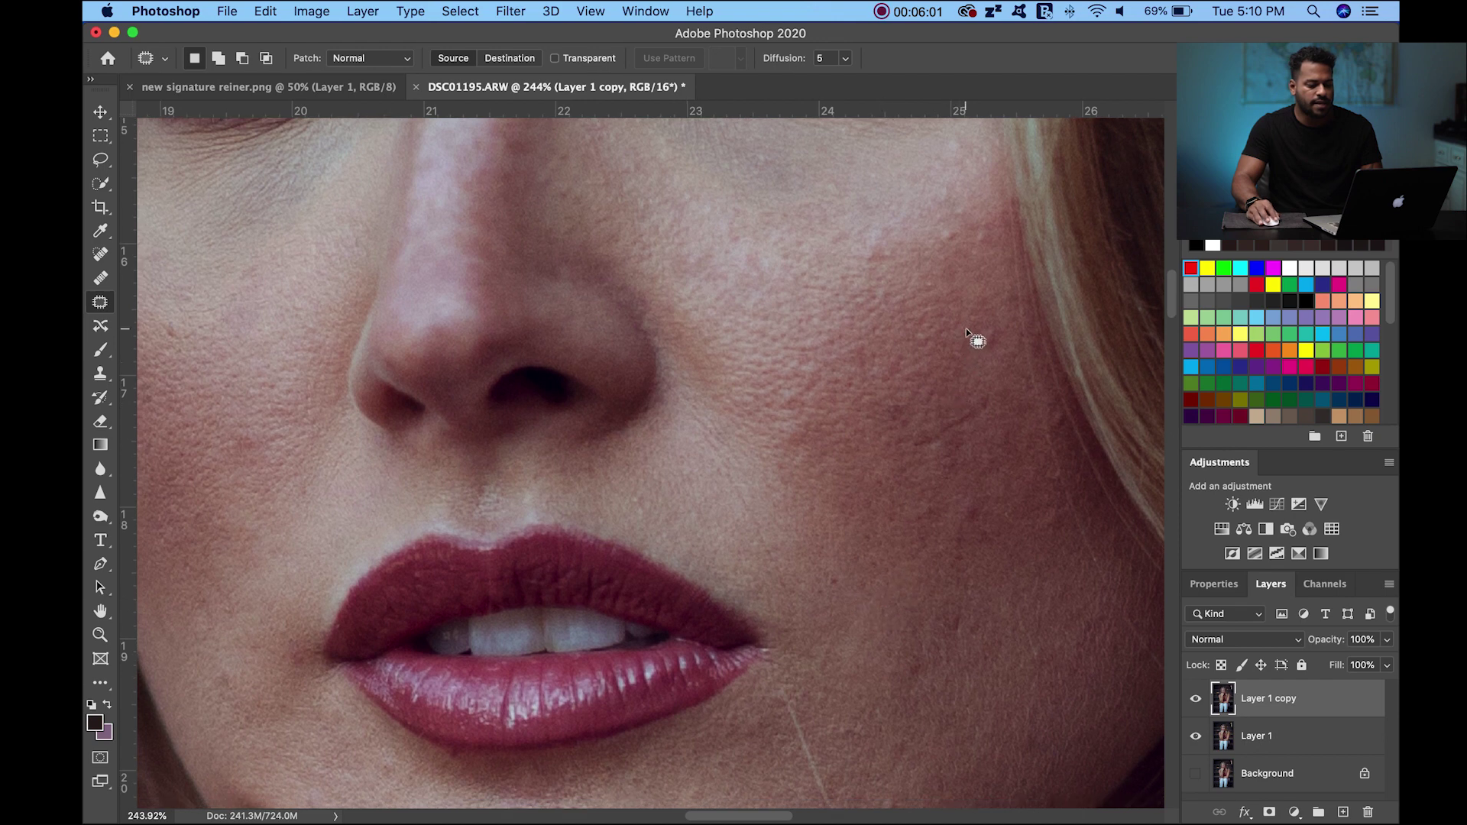
- Patch the bumps and uneven skin across the outer right cheek, from the jaw side up to the hairline
mouse_move(1004, 353)
left_mouse_down()
mouse_move(993, 325)
mouse_move(928, 691)
left_mouse_up()
left_click_drag(959, 497, 969, 544)
mouse_move(969, 534)
left_mouse_down()
mouse_move(1035, 501)
mouse_move(1051, 458)
left_mouse_up()
mouse_move(871, 397)
left_mouse_down()
mouse_move(1002, 435)
mouse_move(947, 428)
left_mouse_up()
mouse_move(963, 283)
left_mouse_down()
mouse_move(962, 412)
mouse_move(984, 294)
left_mouse_up()
left_click_drag(955, 348, 913, 306)
mouse_move(905, 206)
left_mouse_down()
mouse_move(878, 239)
mouse_move(997, 214)
left_mouse_up()
mouse_move(958, 252)
left_mouse_down()
mouse_move(968, 213)
mouse_move(940, 363)
left_mouse_up()
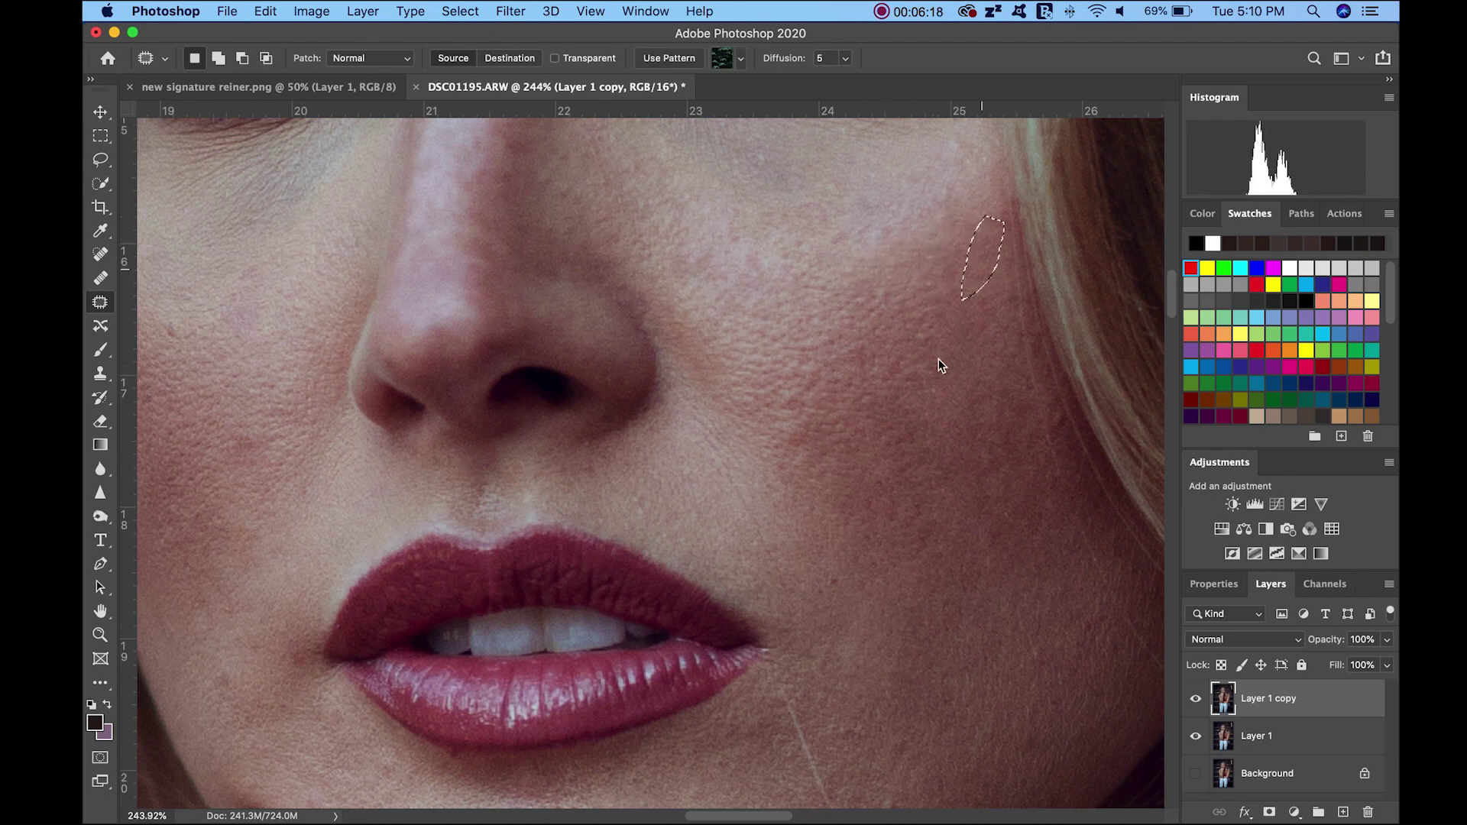
- Patch the uneven skin on the right cheek beside the nose and down toward the jawline
left_click_drag(801, 333, 861, 326)
left_click_drag(853, 378, 909, 443)
left_click_drag(1043, 413, 1058, 432)
left_click_drag(905, 787, 910, 452)
left_click_drag(1021, 374, 1067, 369)
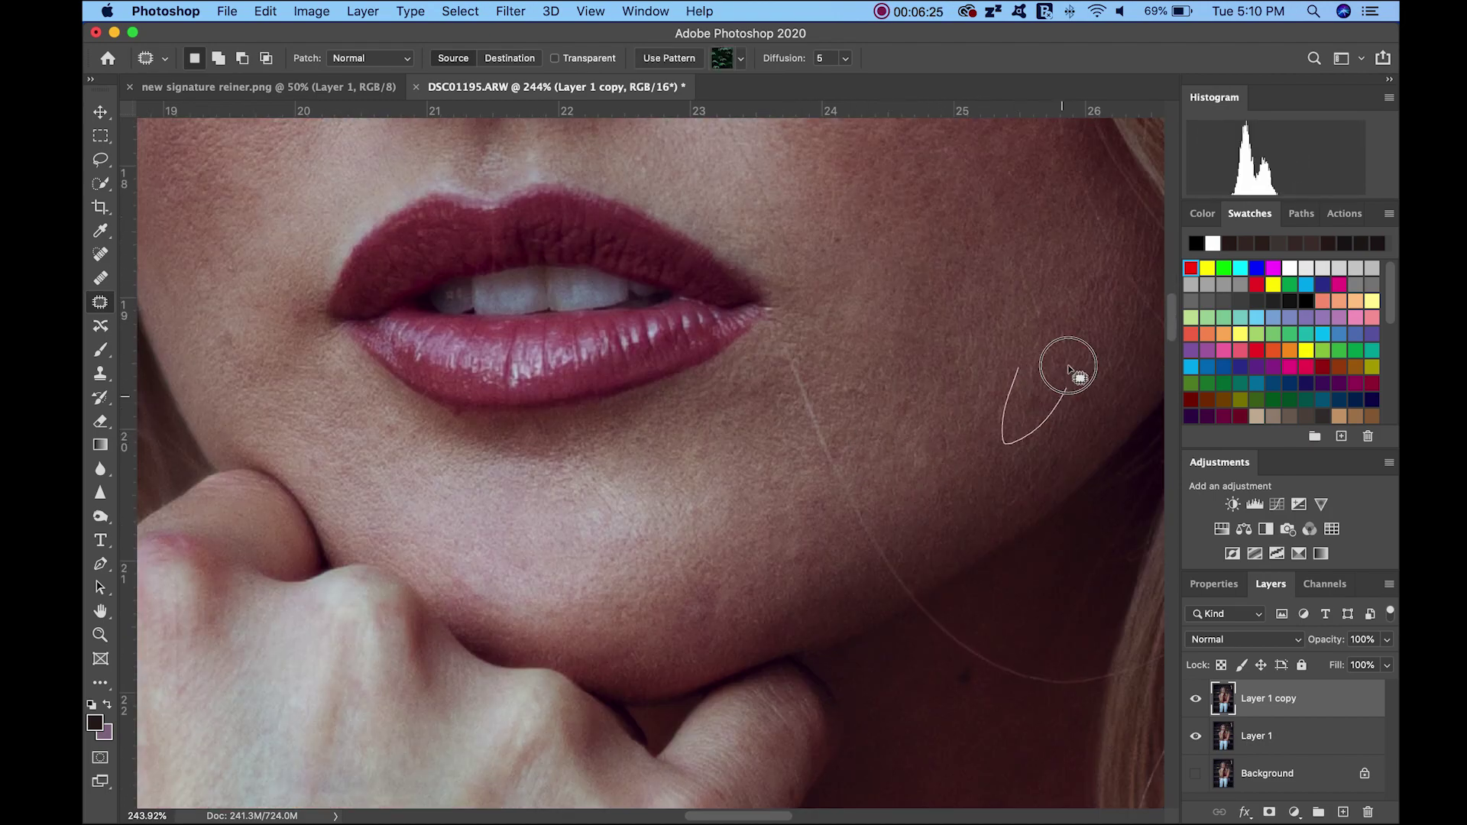
- Check the left cheek and mouth area, patch the mark on the chin just above the hand, and clear the selection
left_click_drag(354, 339, 753, 573)
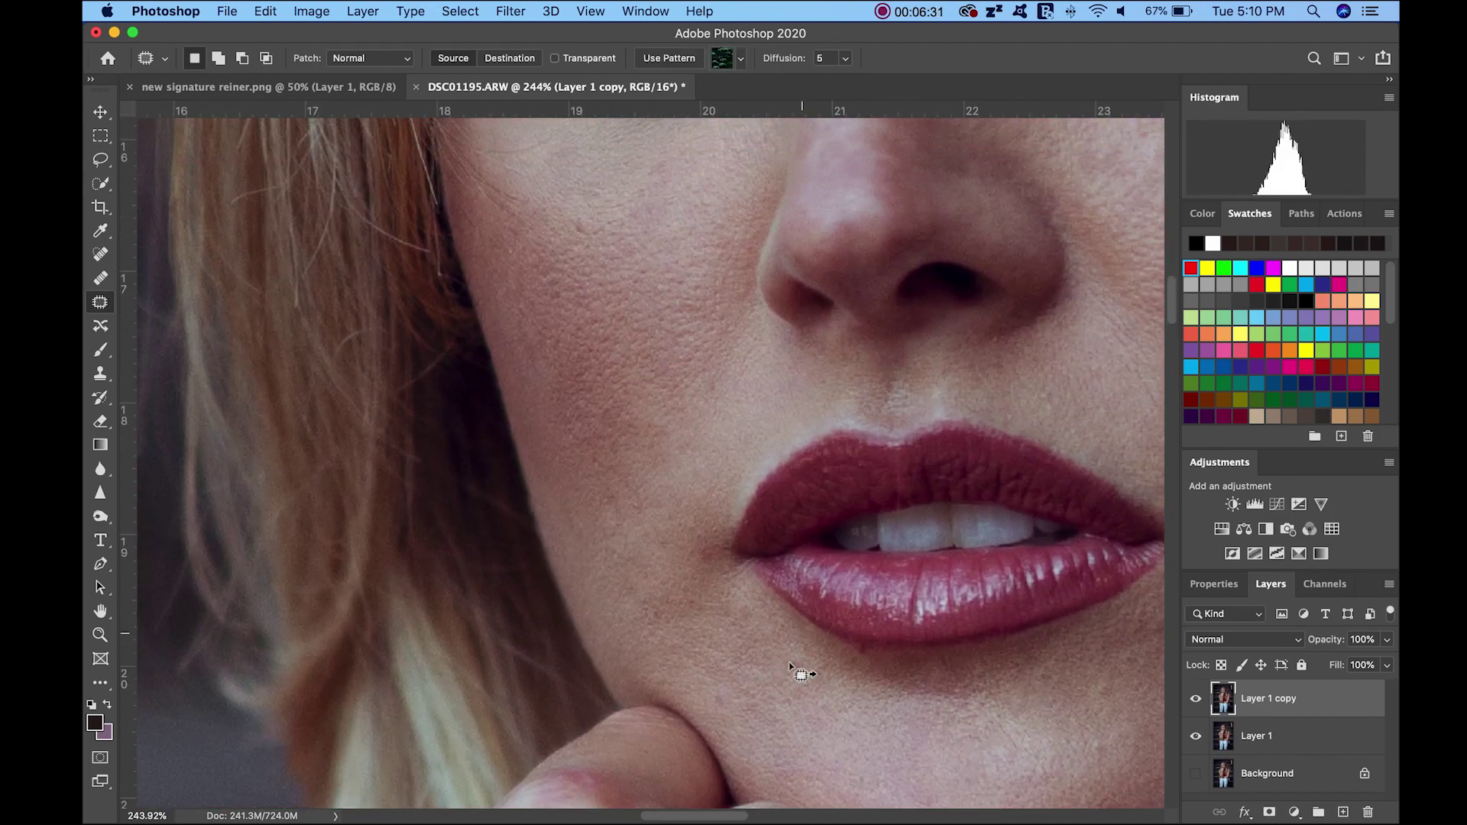
scroll(739, 492, "down", 5)
scroll(772, 530, "up", 6)
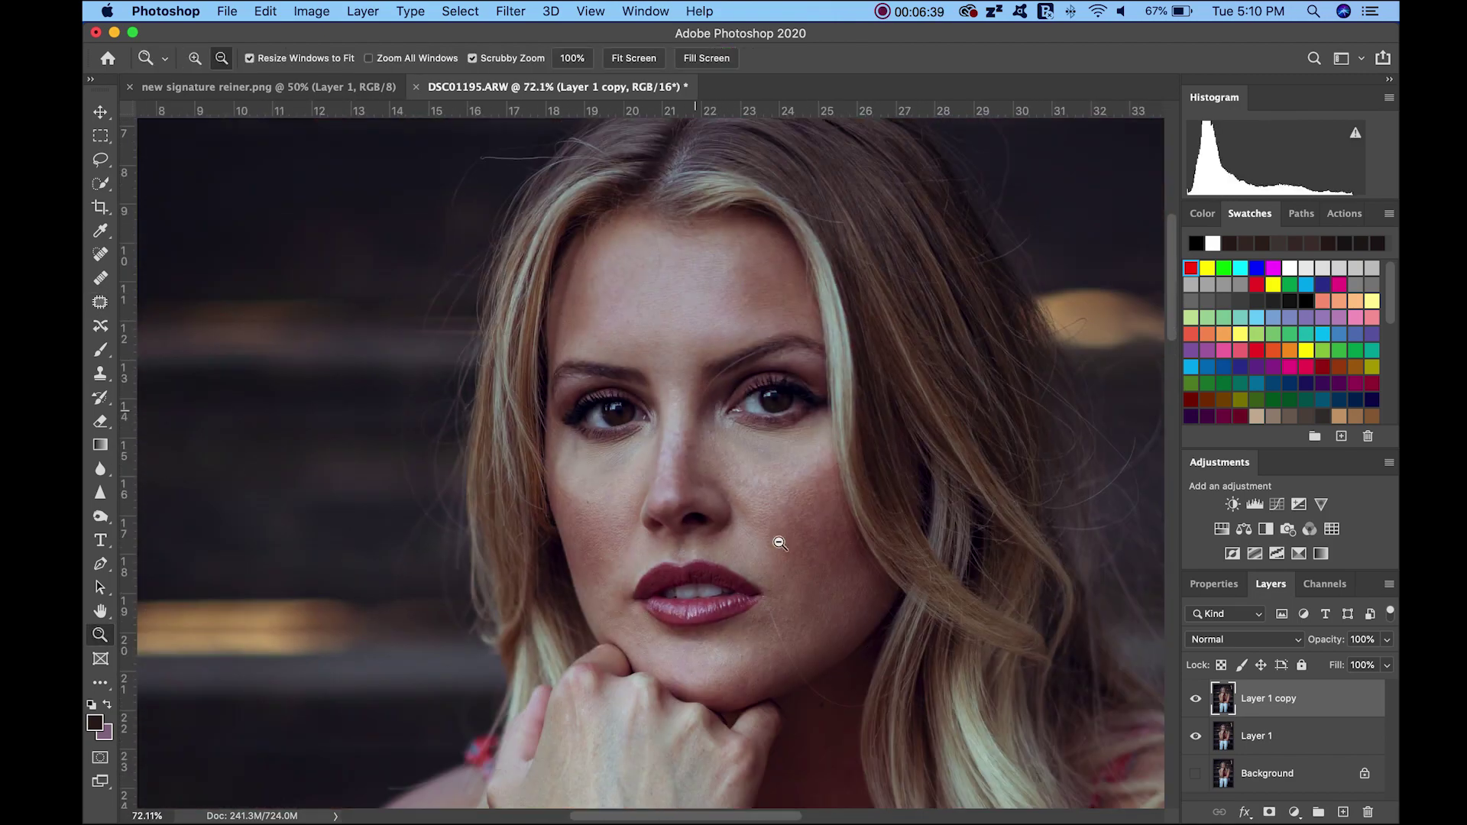
left_click_drag(736, 683, 745, 672)
left_click_drag(719, 688, 721, 579)
key("super+d")
- Patch the spot on the outer left upper arm and the reddish mark on the right arm, clearing the selection after each
left_click_drag(845, 555, 600, 241)
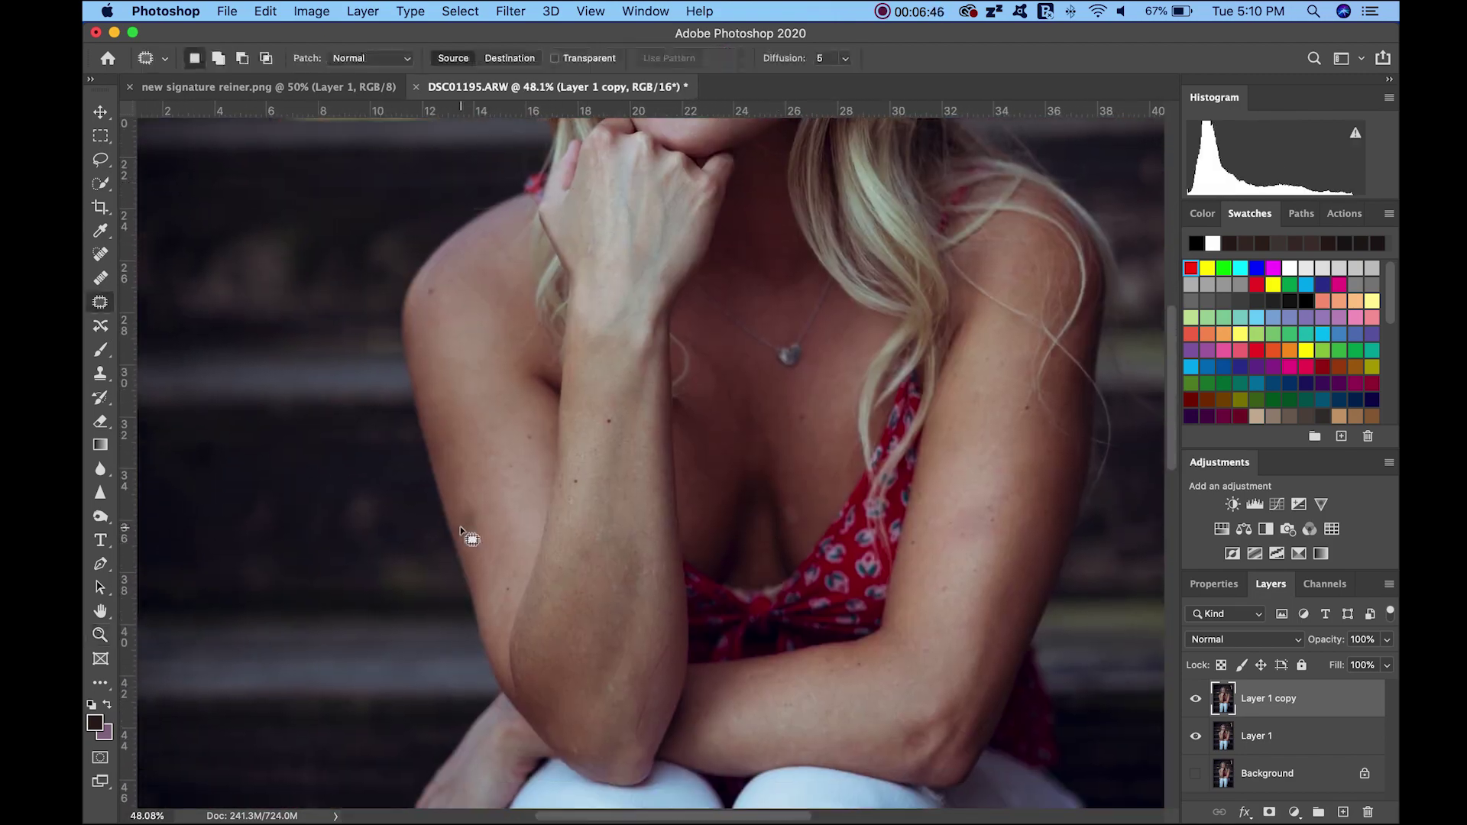
left_click_drag(471, 540, 489, 501)
left_click_drag(479, 504, 466, 451)
key("super+d")
mouse_move(960, 495)
left_mouse_down()
mouse_move(948, 557)
mouse_move(961, 496)
left_mouse_up()
left_click_drag(986, 532, 962, 599)
key("super+d")
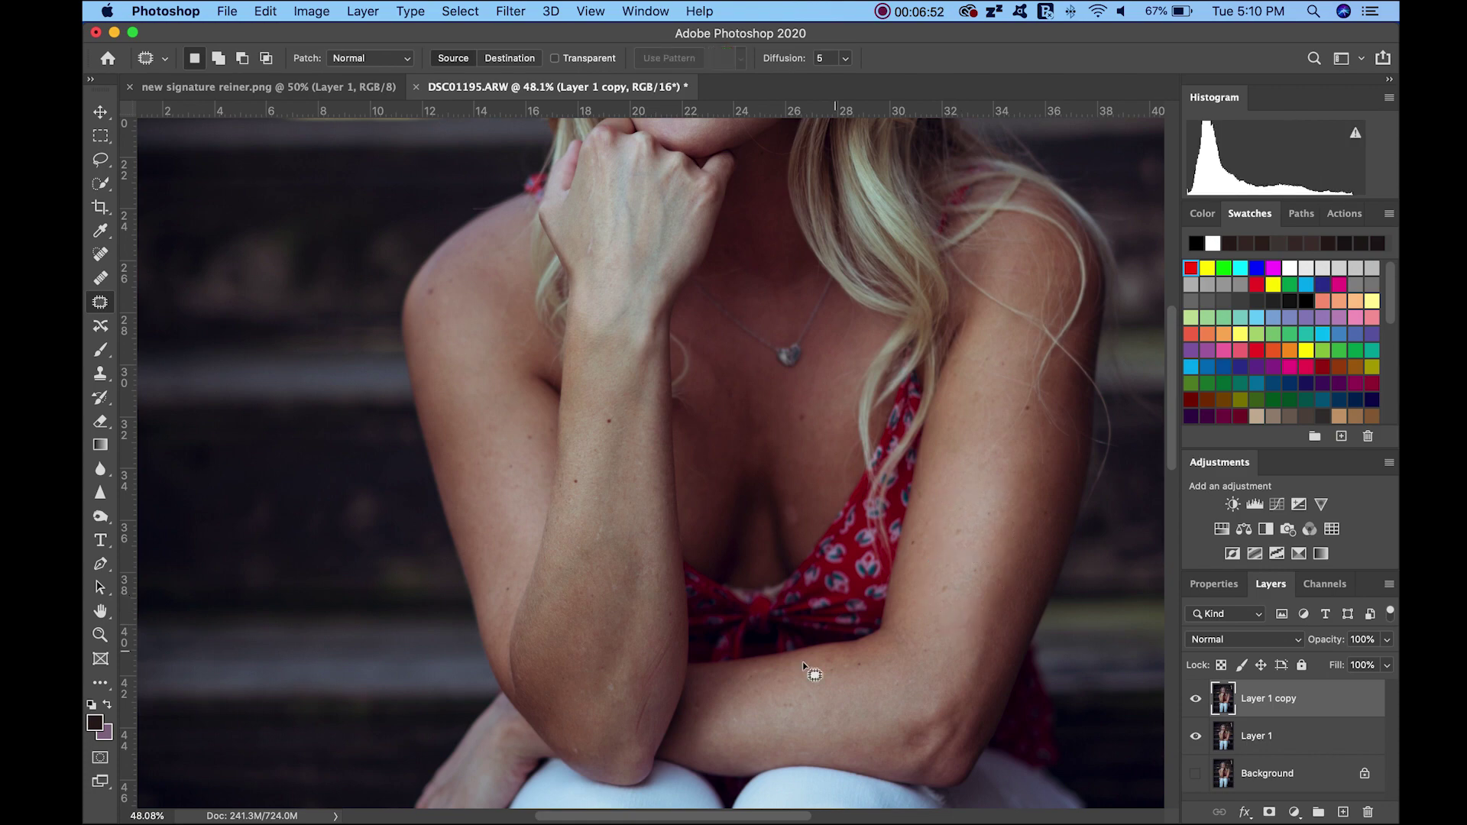
- Patch the uneven skin on the raised forearm near the elbow and a small area of the chest, then deselect
mouse_move(627, 753)
left_mouse_down()
mouse_move(657, 692)
mouse_move(649, 660)
left_mouse_up()
left_click_drag(650, 656, 671, 629)
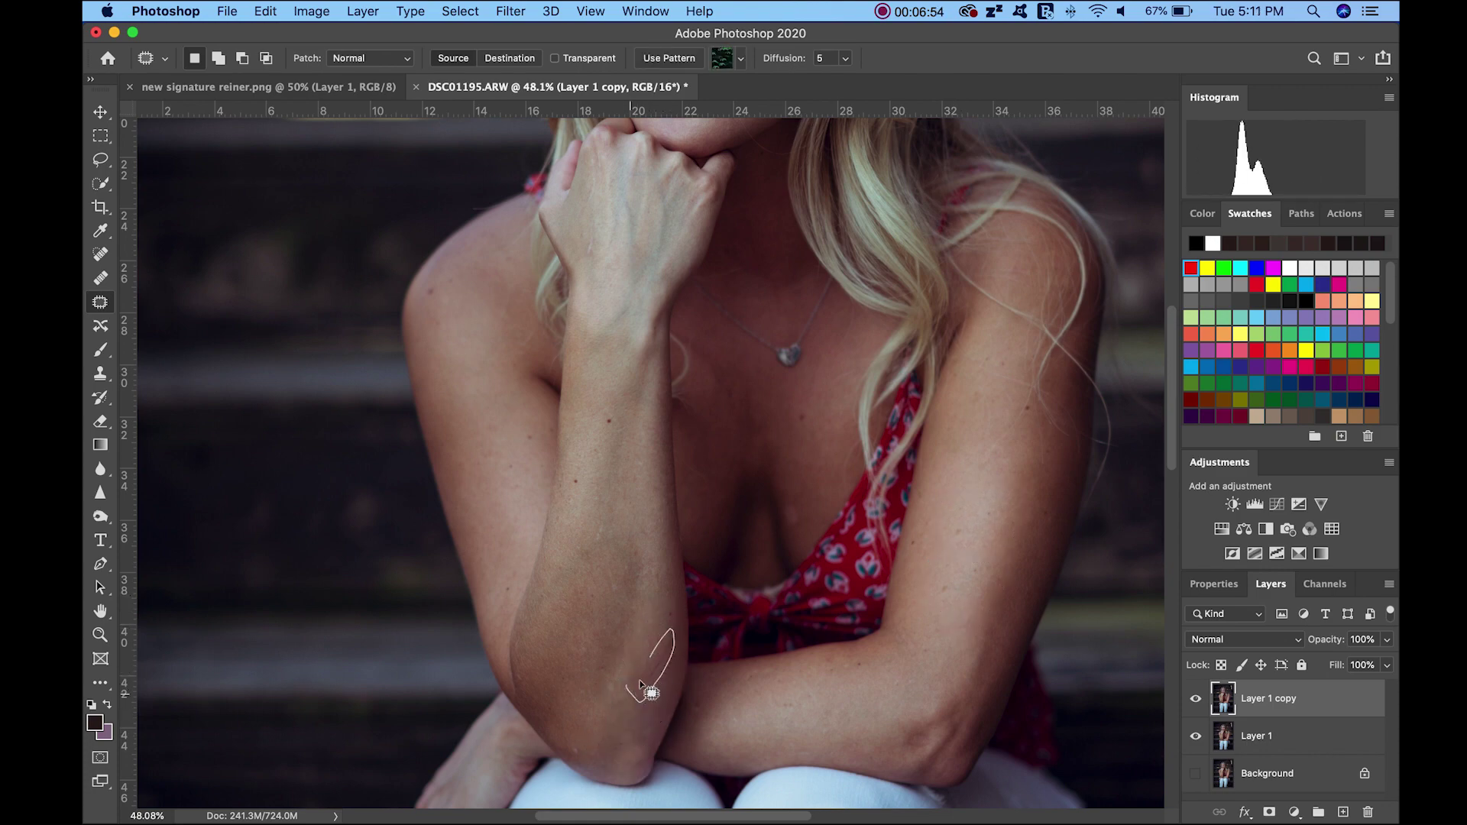
key("super+d")
mouse_move(779, 518)
left_mouse_down()
mouse_move(803, 509)
mouse_move(786, 520)
left_mouse_up()
left_click_drag(791, 515, 798, 467)
key("super+d")
- Hide Layer 1 and show the Background layer, and bring the face into close view for comparison
mouse_move(847, 601)
left_mouse_down()
mouse_move(830, 291)
mouse_move(835, 683)
left_mouse_up()
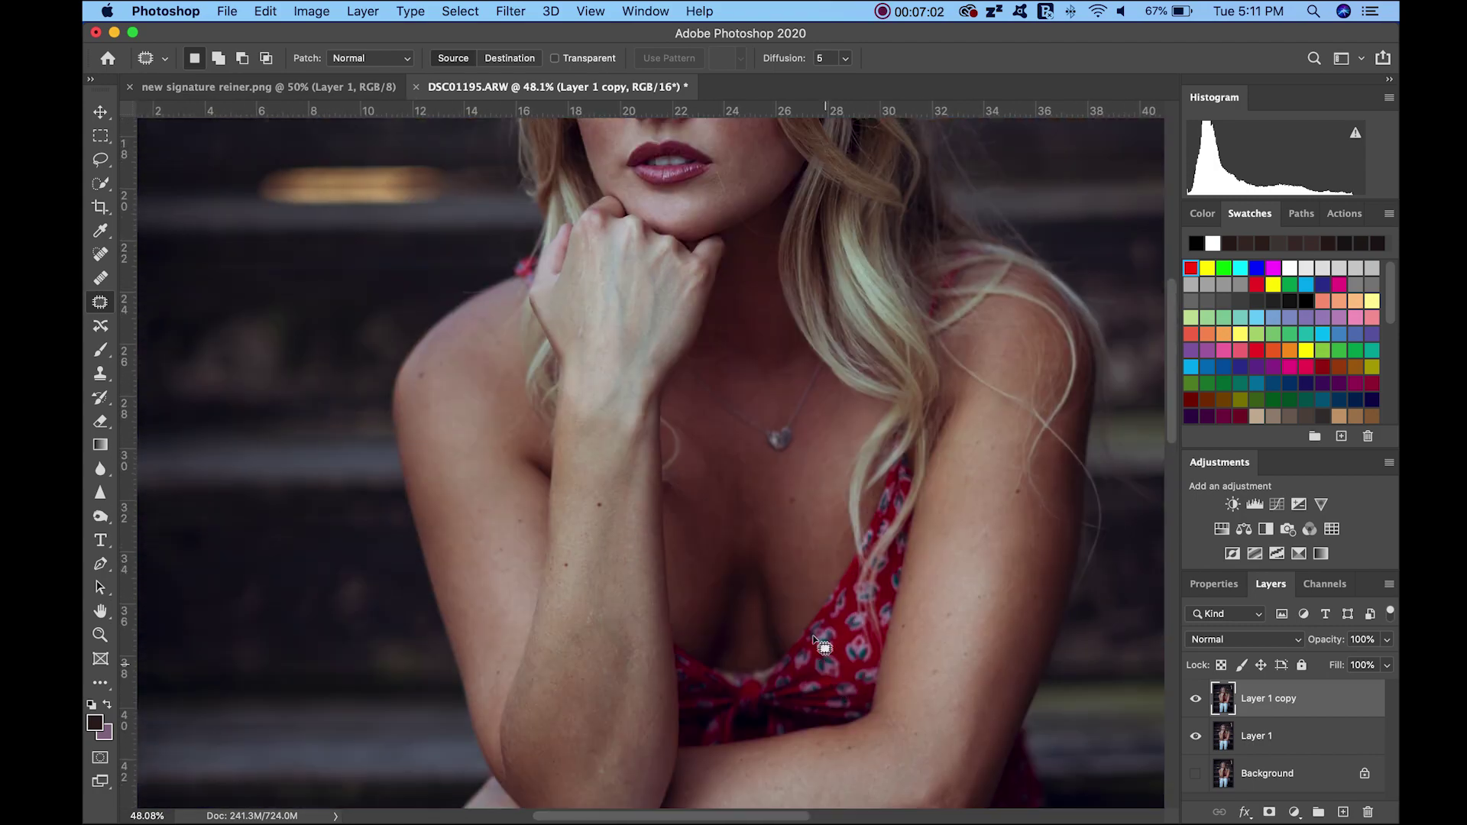
key("z")
mouse_move(718, 289)
left_mouse_down()
mouse_move(595, 287)
mouse_move(746, 283)
left_mouse_up()
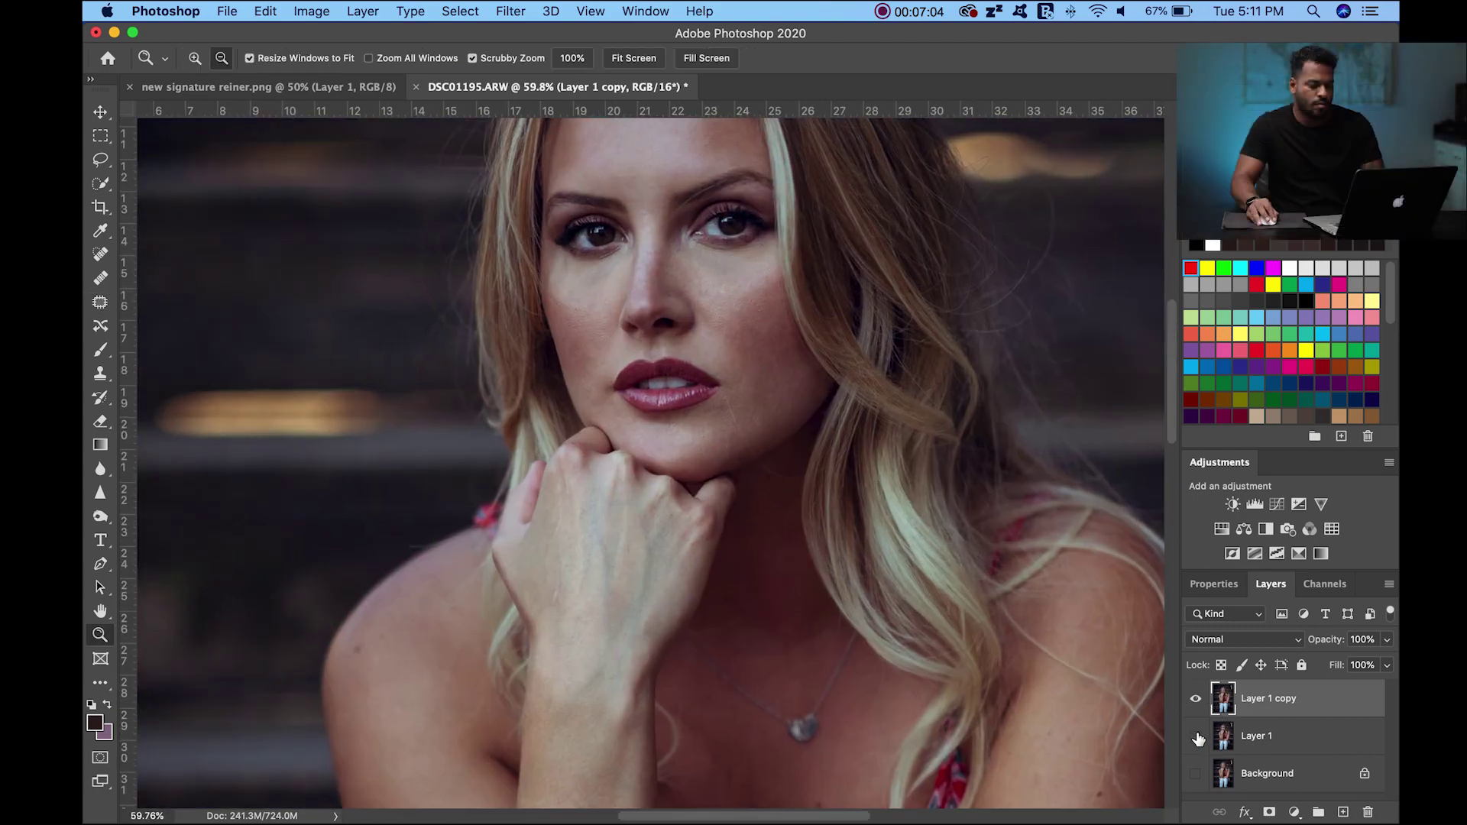
scroll(722, 334, "up", 4)
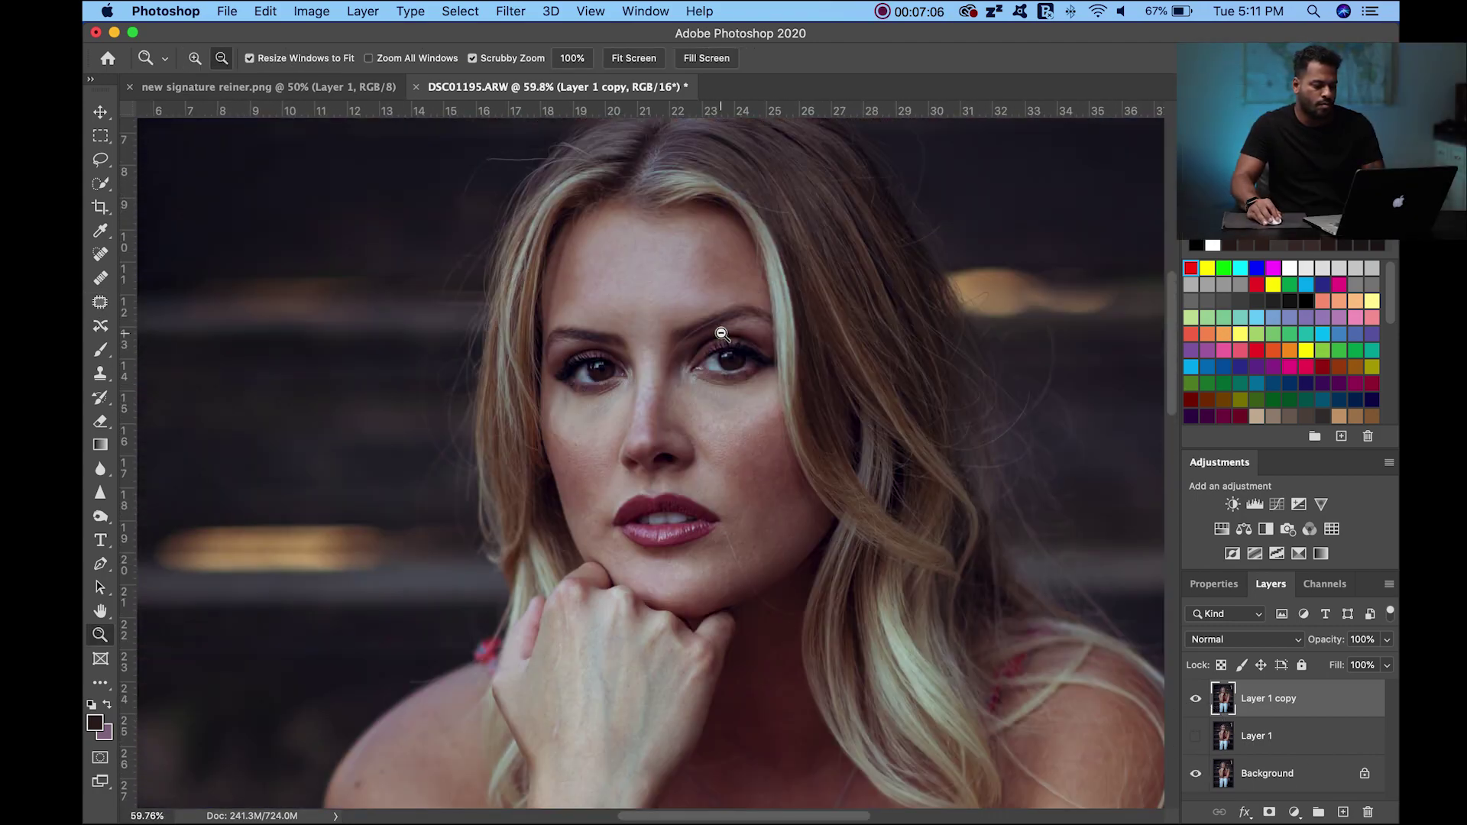
left_click_drag(684, 394, 735, 363)
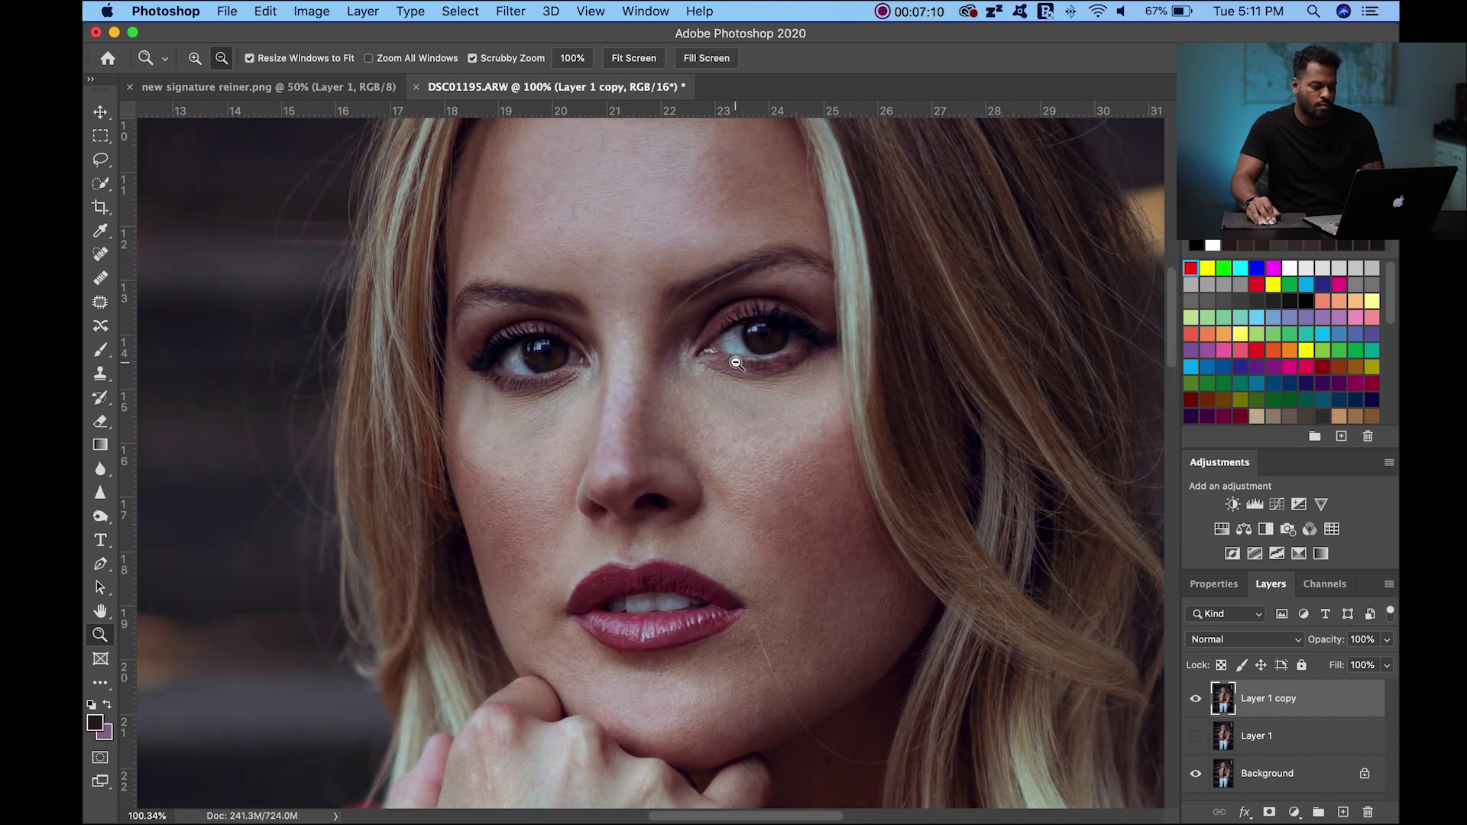
- Compare the retouched face with the original by repeatedly switching the visibility of Layer 1 copy off and on
left_click(1195, 700)
left_click(1195, 700)
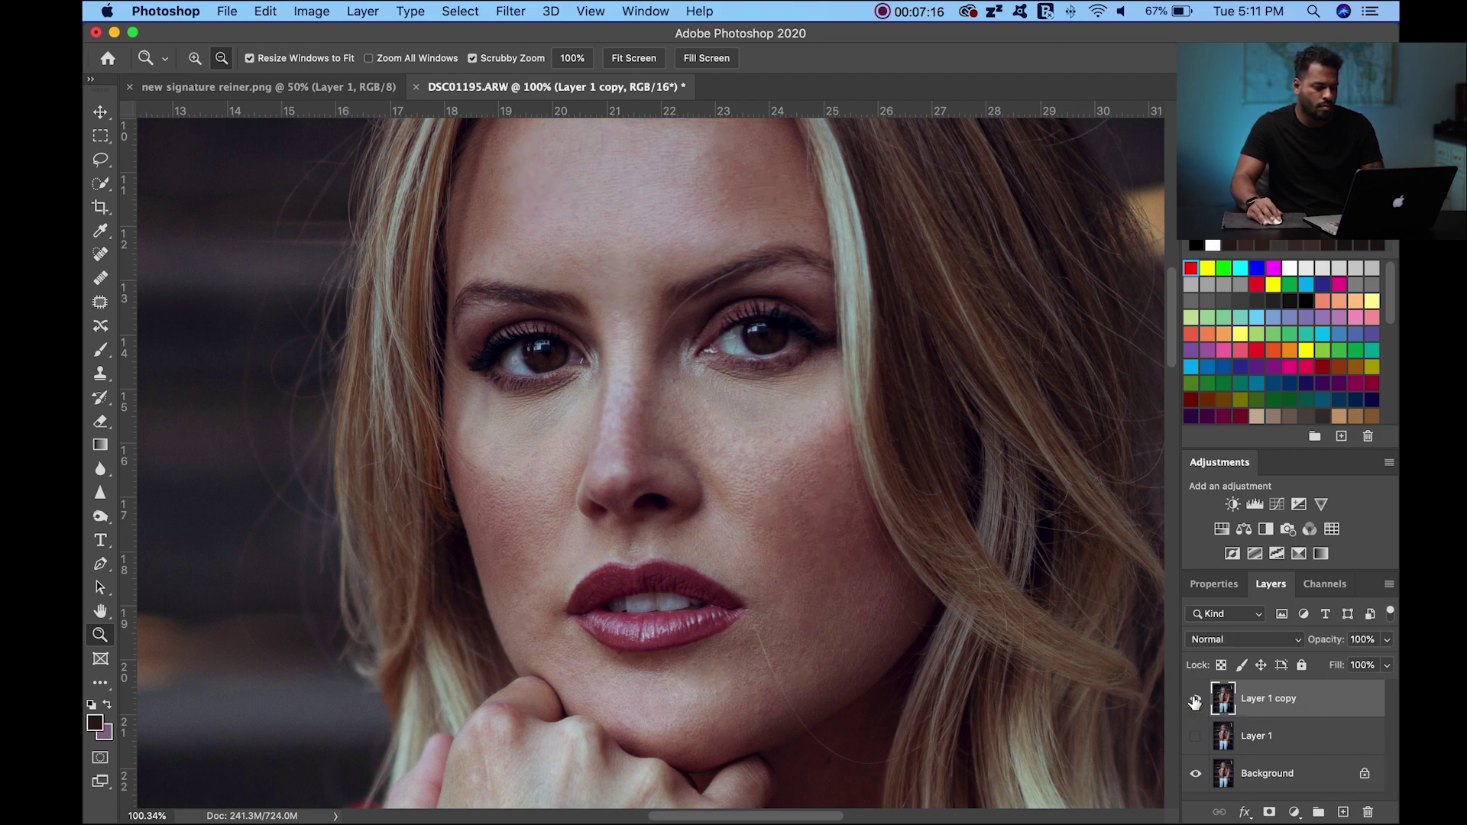
left_click_drag(664, 397, 1112, 702)
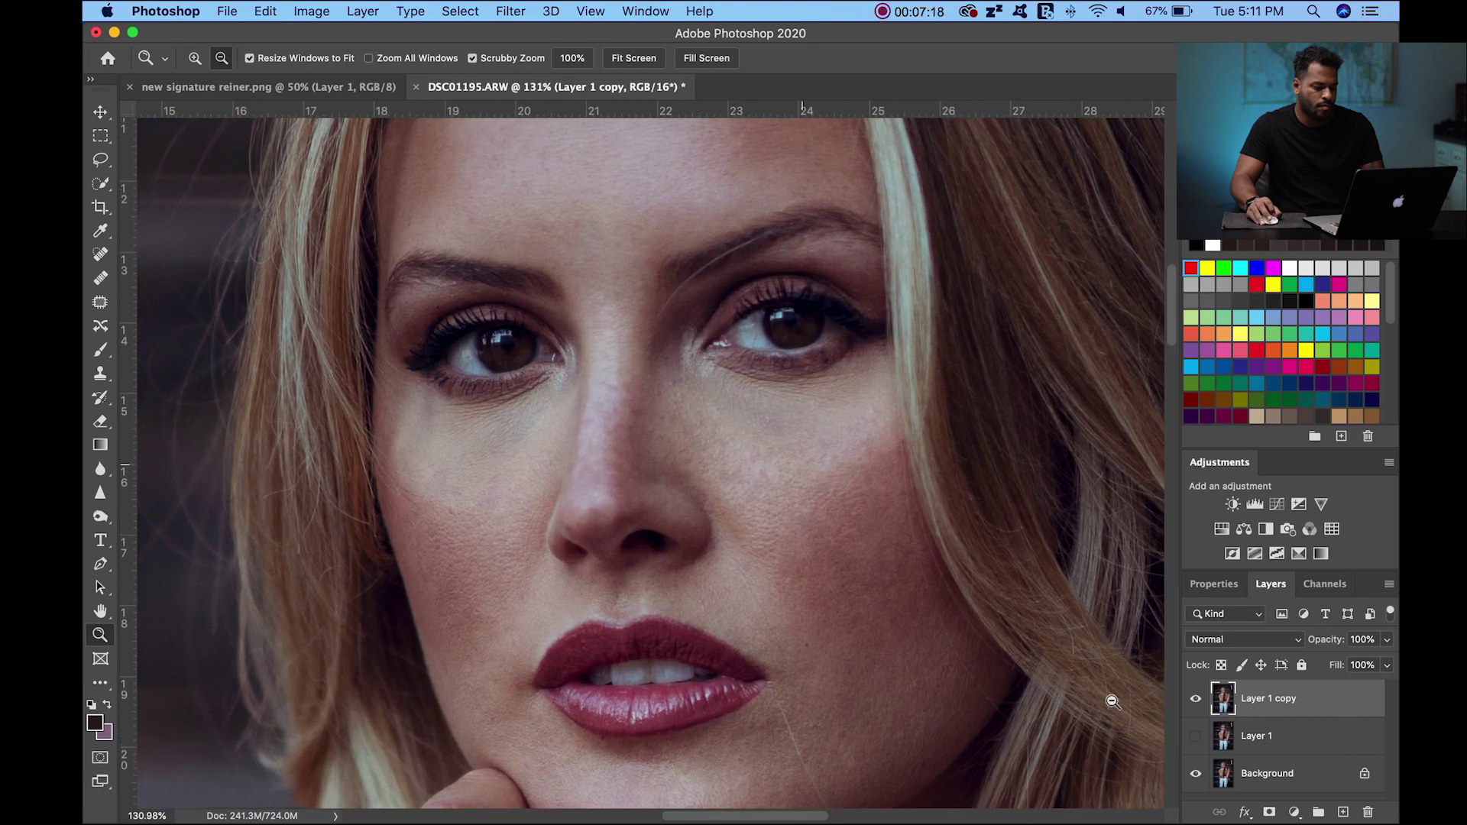
left_click(1195, 701)
left_click(1194, 701)
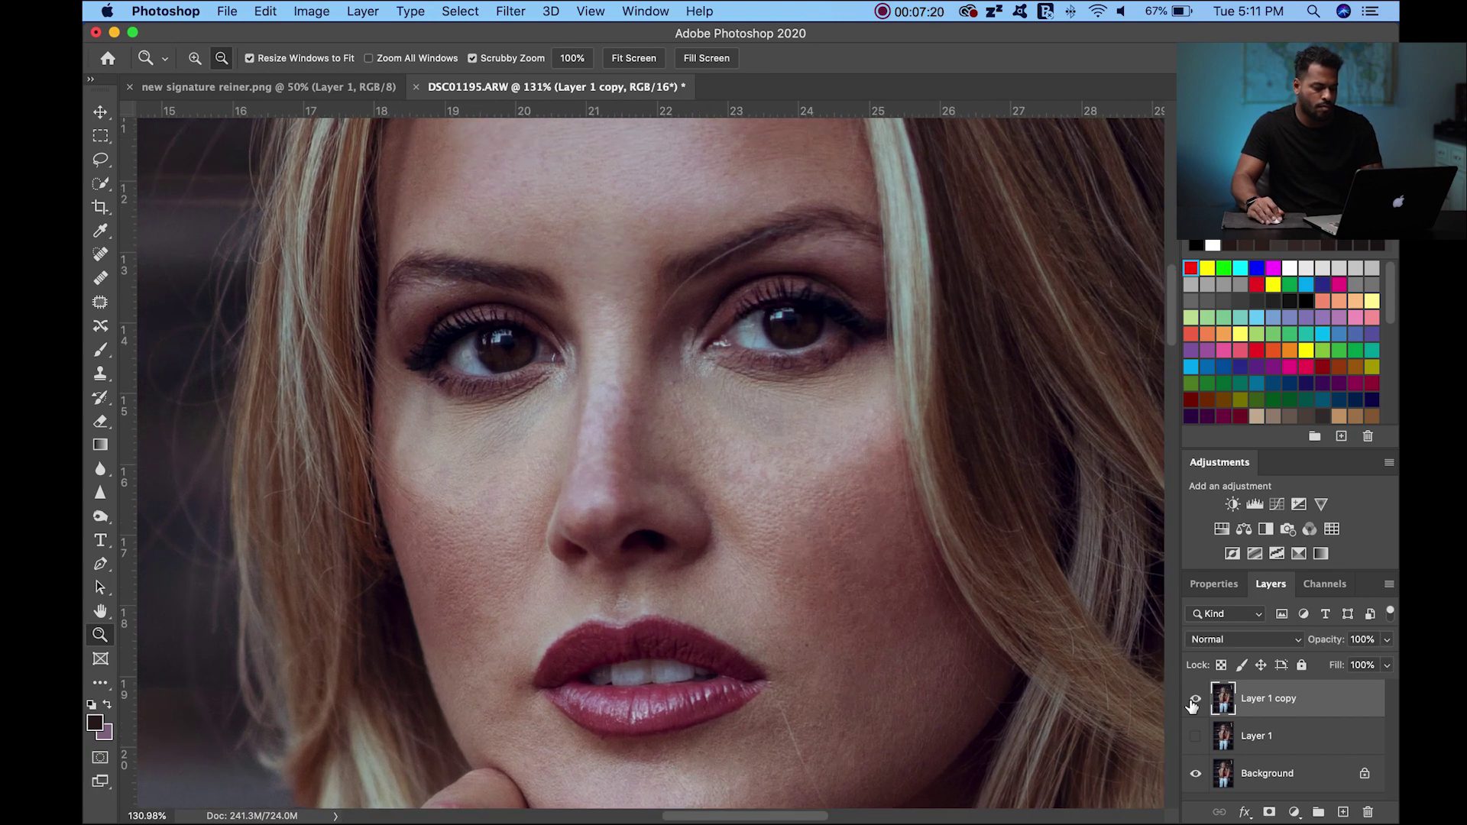
left_click(1194, 701)
left_click(1194, 701)
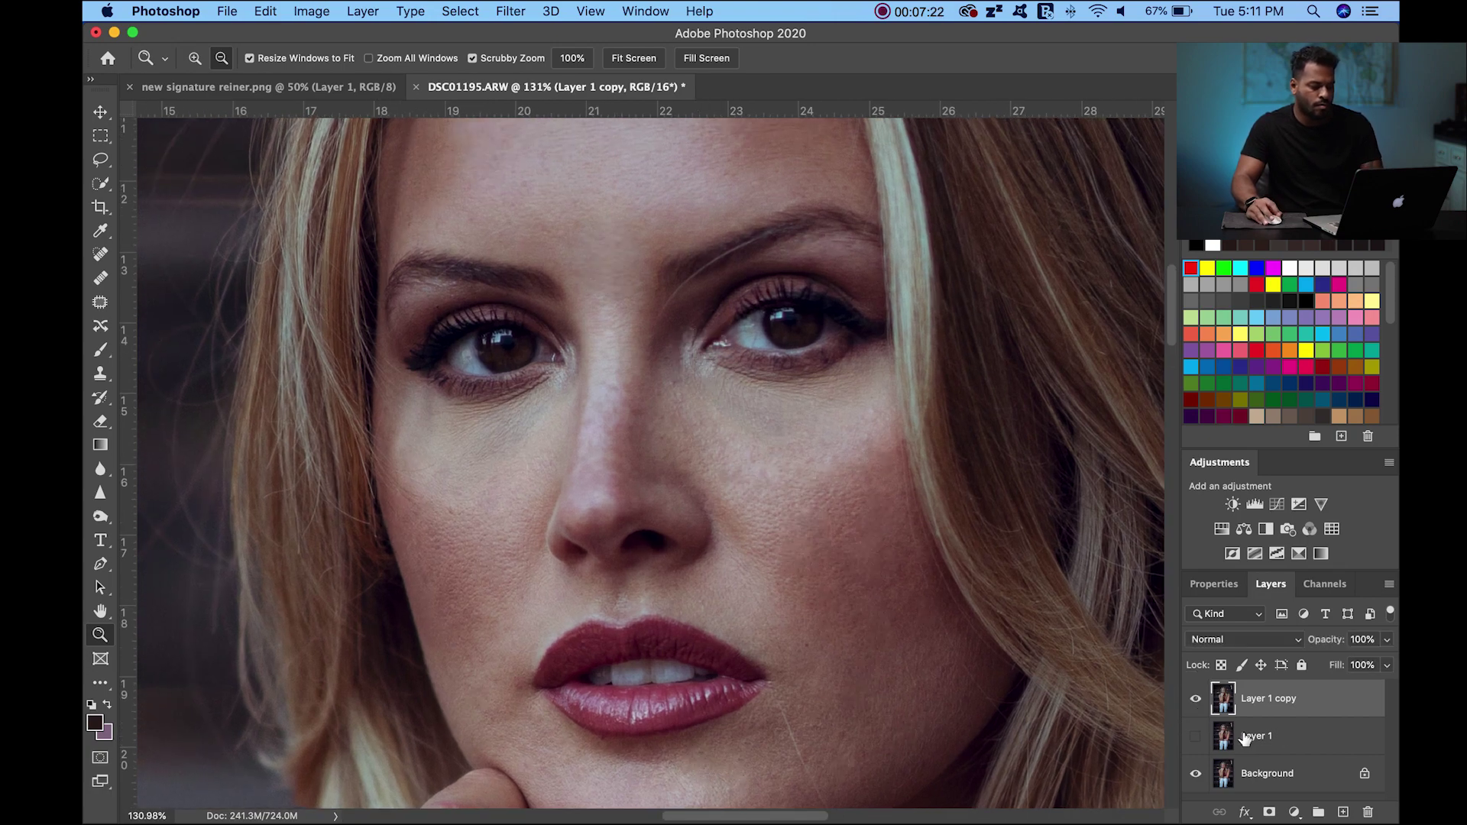
left_click_drag(758, 433, 714, 458)
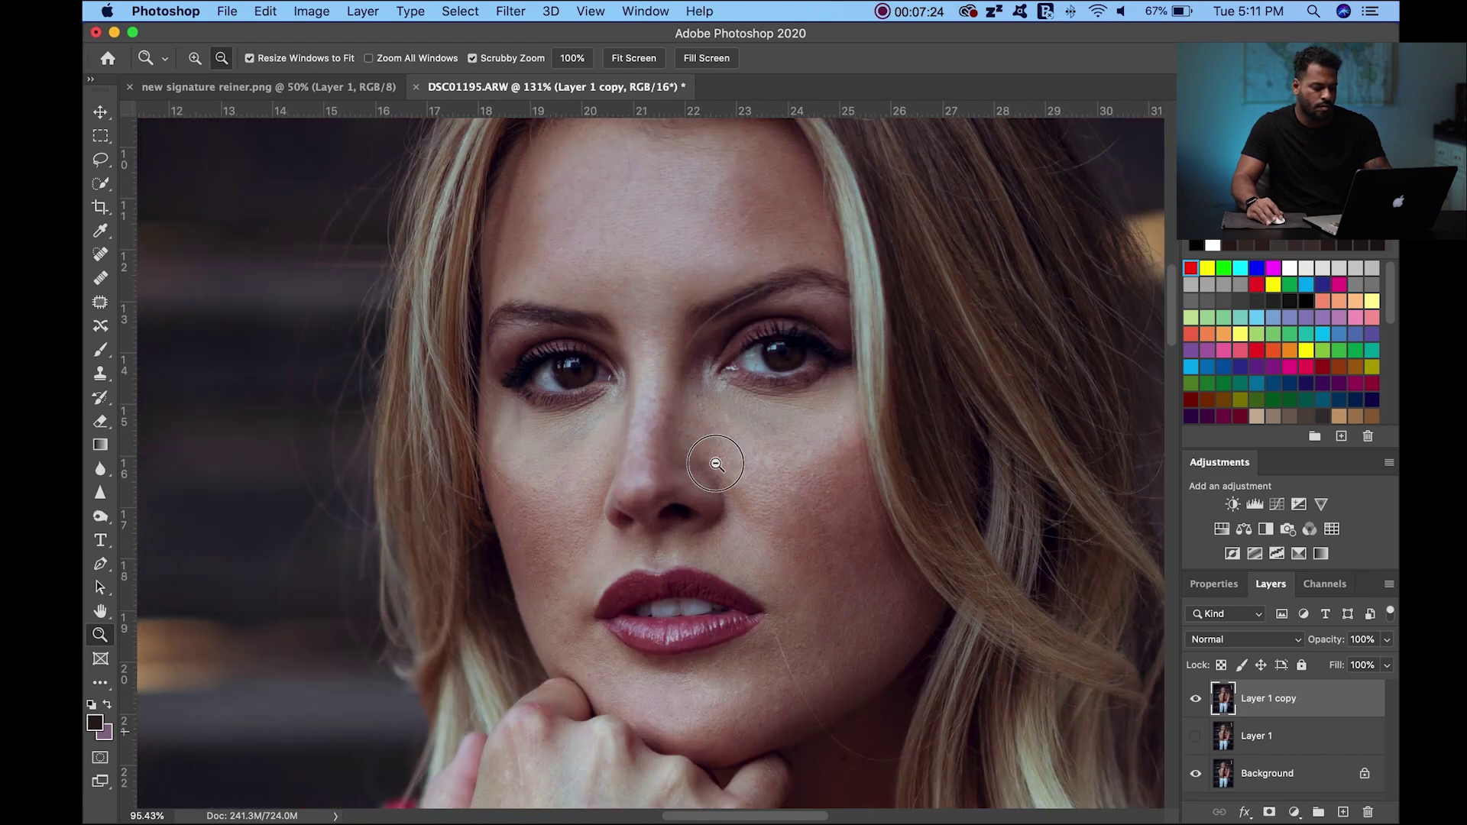